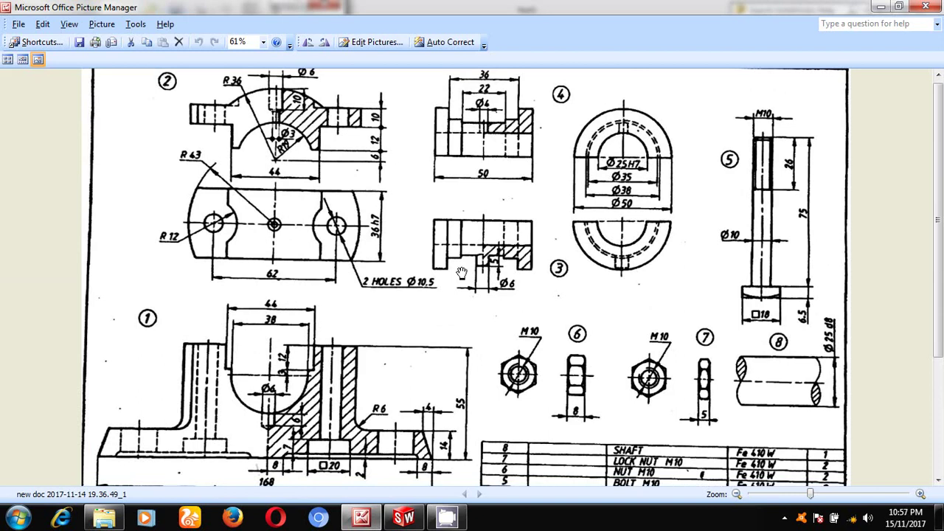
Bring the SolidWorks Part3 window back to the front after reviewing the drawing
{"action": "left_click", "coordinate": [403, 518]}
Turn the view normal to the Front Plane
{"action": "left_click", "coordinate": [50, 192]}
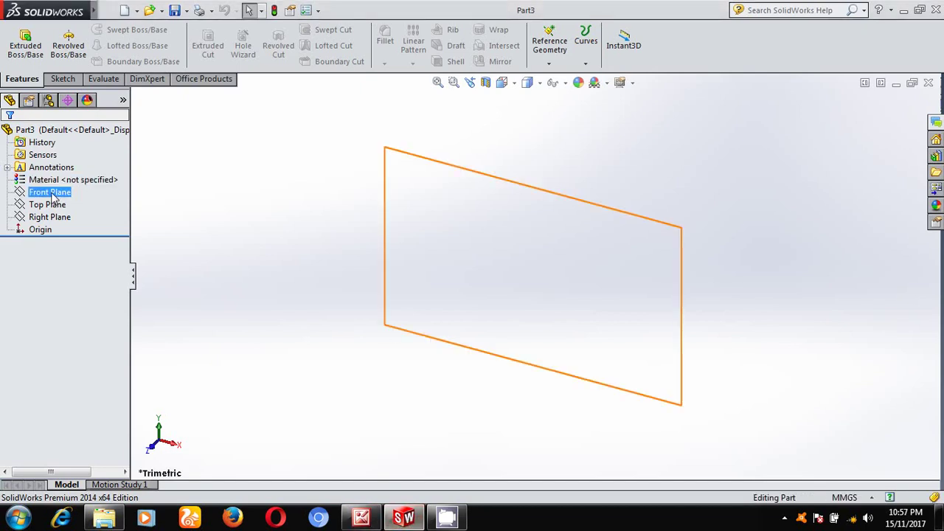
{"action": "right_click", "coordinate": [54, 197]}
{"action": "left_click", "coordinate": [109, 172]}
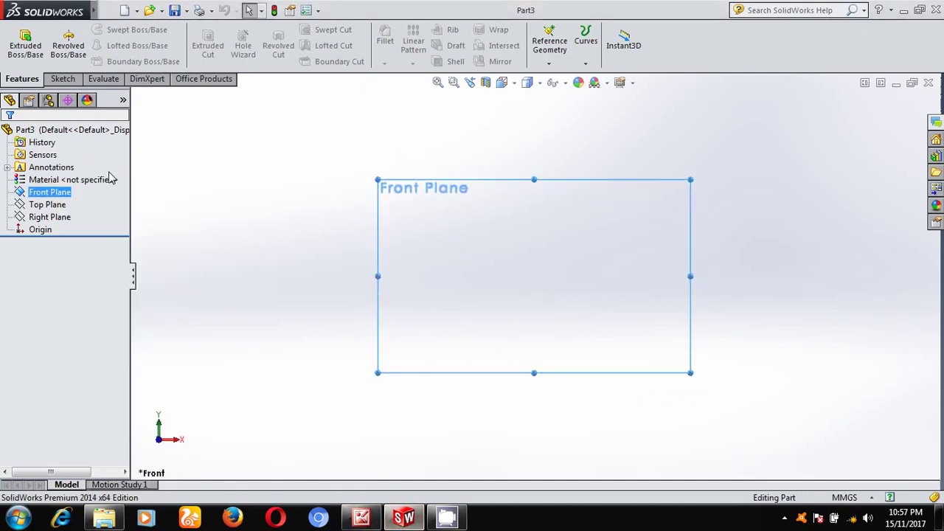
Draw a horizontal construction centreline through the origin
{"action": "left_click", "coordinate": [64, 79]}
{"action": "left_click", "coordinate": [101, 30]}
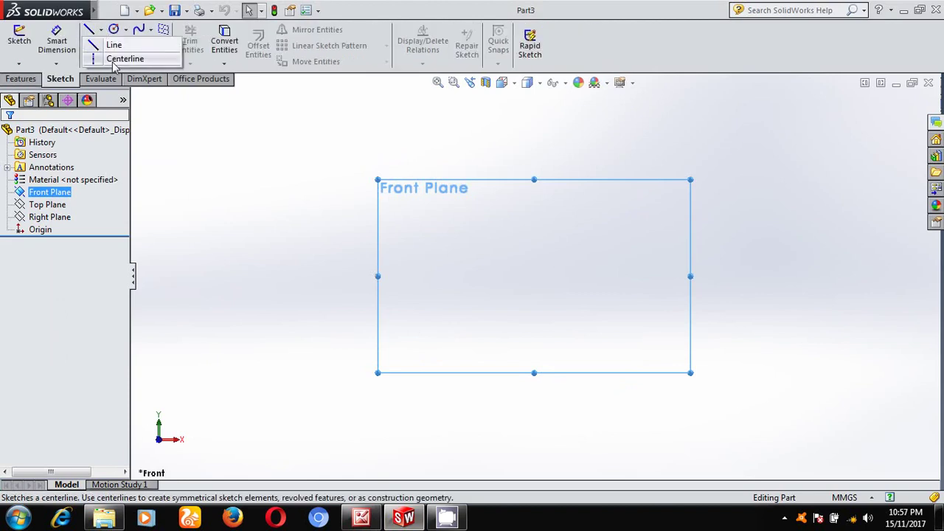
{"action": "left_click", "coordinate": [124, 59]}
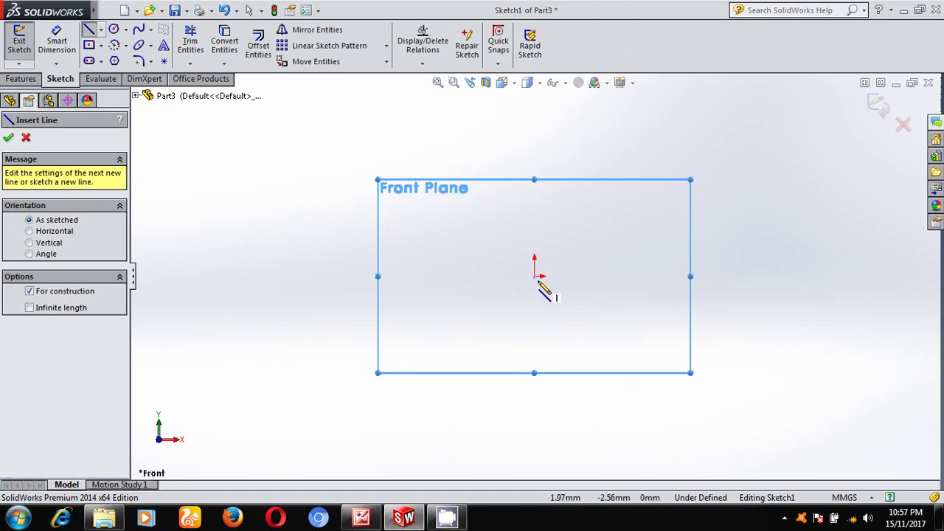
{"action": "left_click", "coordinate": [536, 278]}
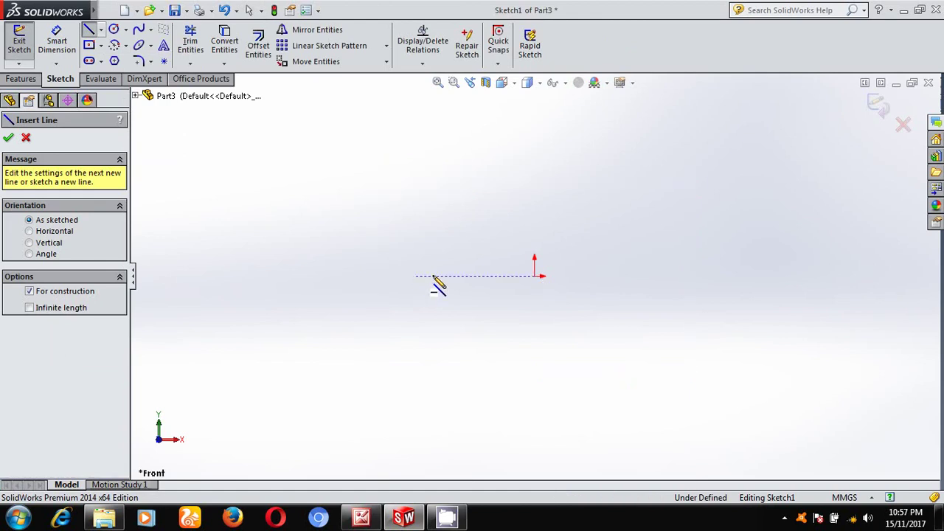
{"action": "left_click", "coordinate": [415, 276]}
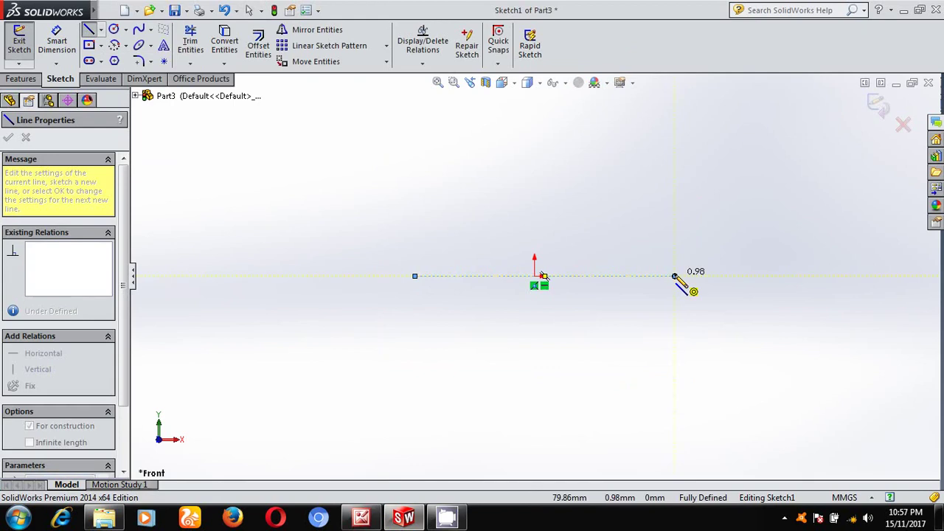
{"action": "left_click", "coordinate": [675, 276]}
{"action": "key", "text": "Escape"}
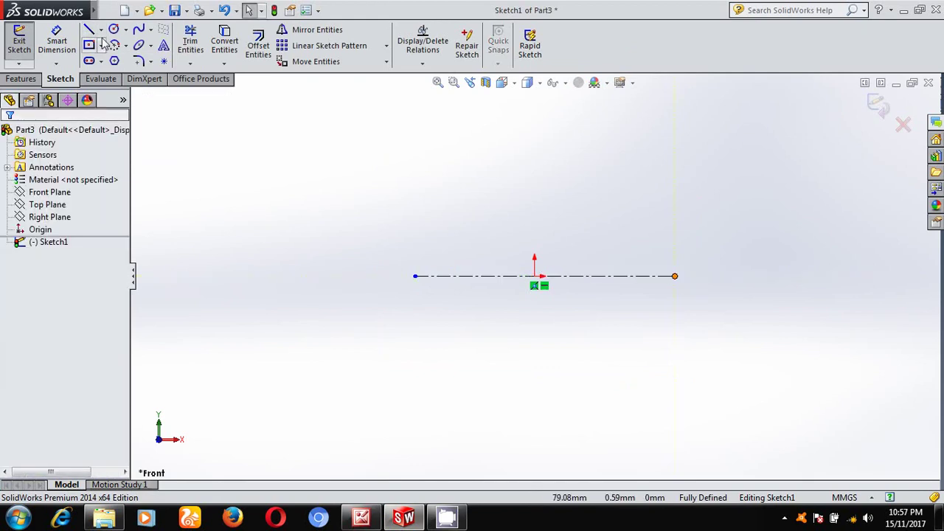
Draw a vertical construction centreline upward from the origin
{"action": "left_click", "coordinate": [100, 29]}
{"action": "left_click", "coordinate": [122, 59]}
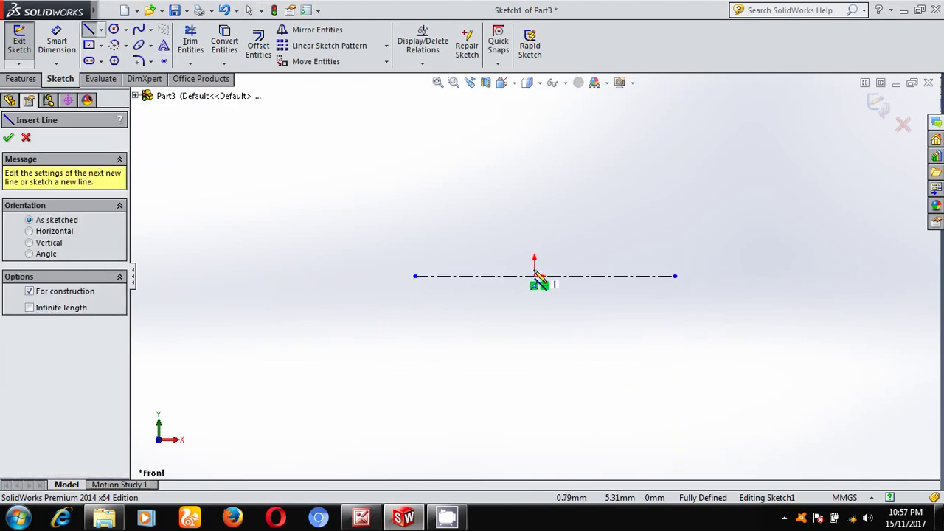
{"action": "left_click", "coordinate": [534, 276]}
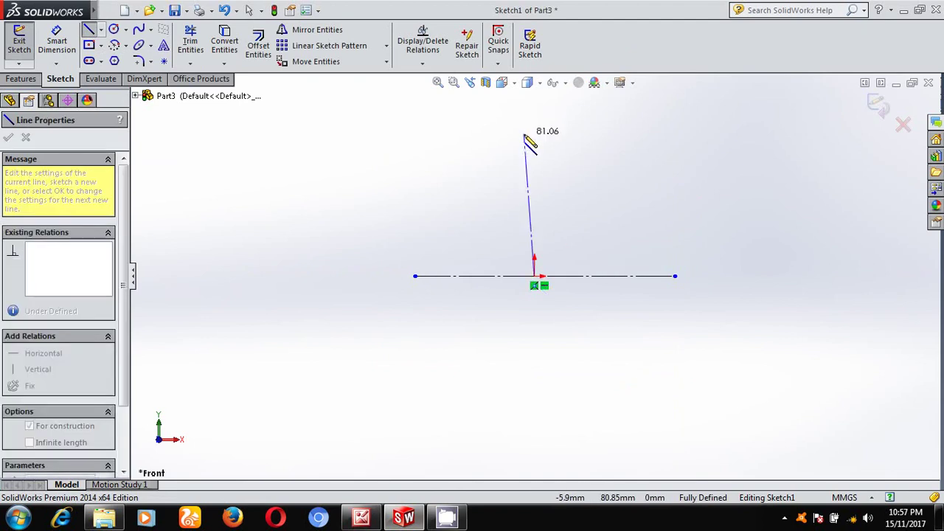
{"action": "left_click", "coordinate": [534, 127]}
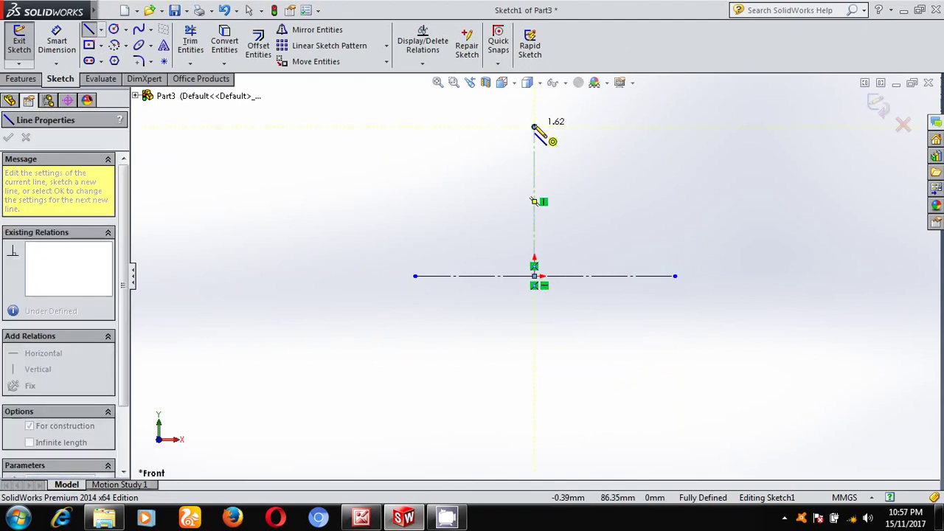
{"action": "key", "text": "Escape"}
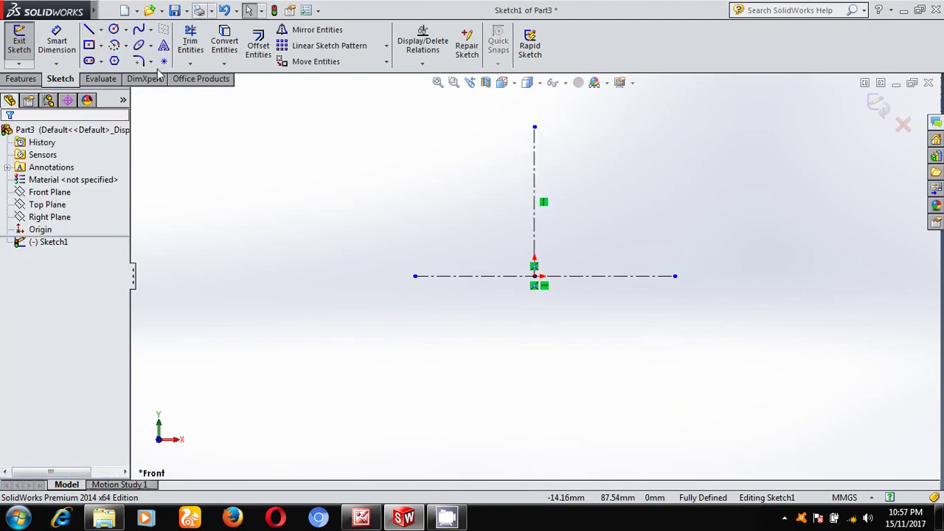
{"action": "key", "text": "alt+Tab"}
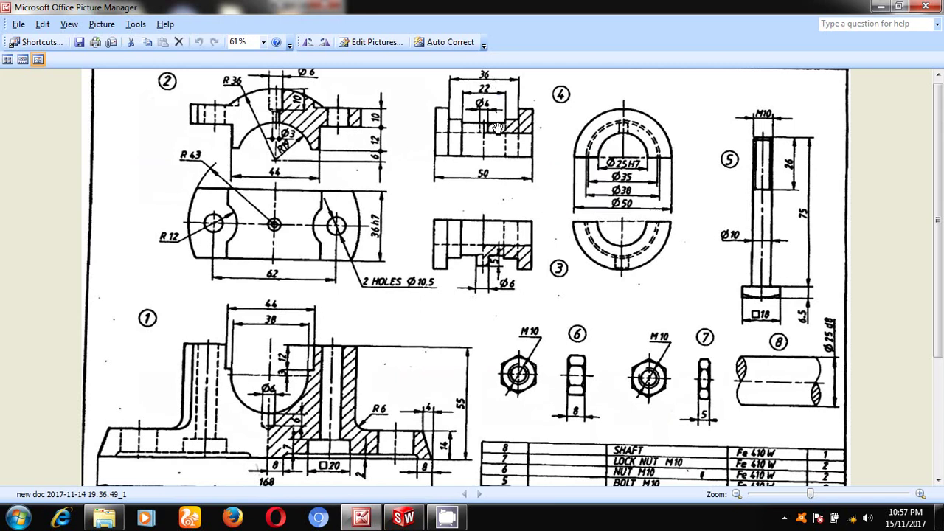
Return to Sketch1 in SolidWorks with the two crossing centrelines
{"action": "left_click", "coordinate": [404, 518]}
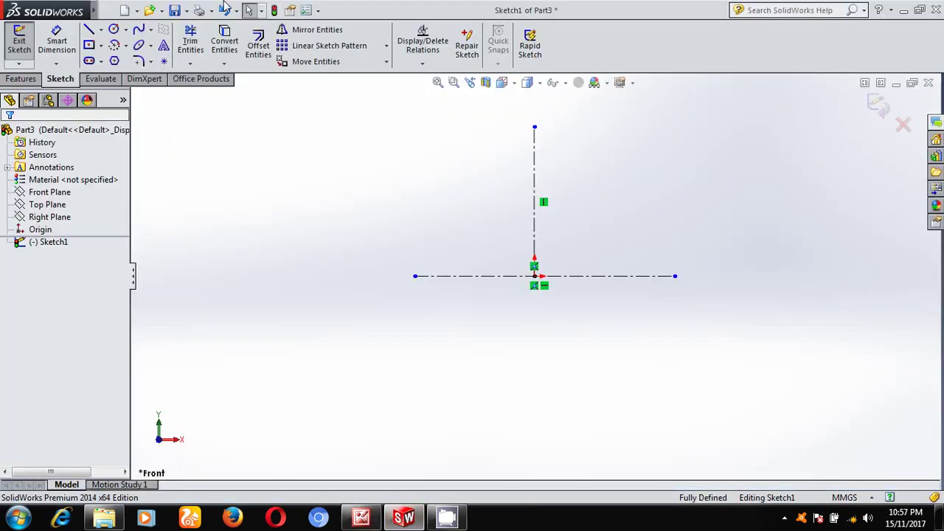
Offset the vertical centreline 11 mm to the right
{"action": "left_click", "coordinate": [102, 33]}
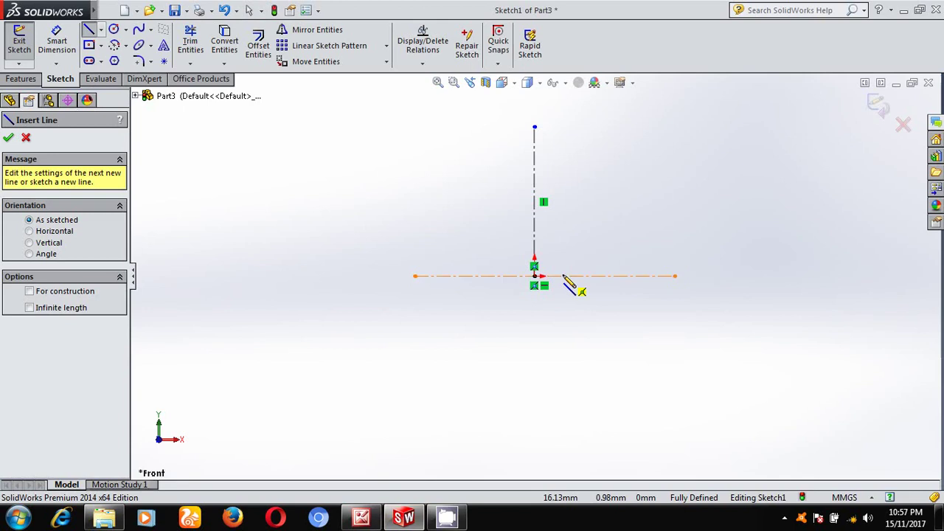
{"action": "left_click", "coordinate": [257, 47]}
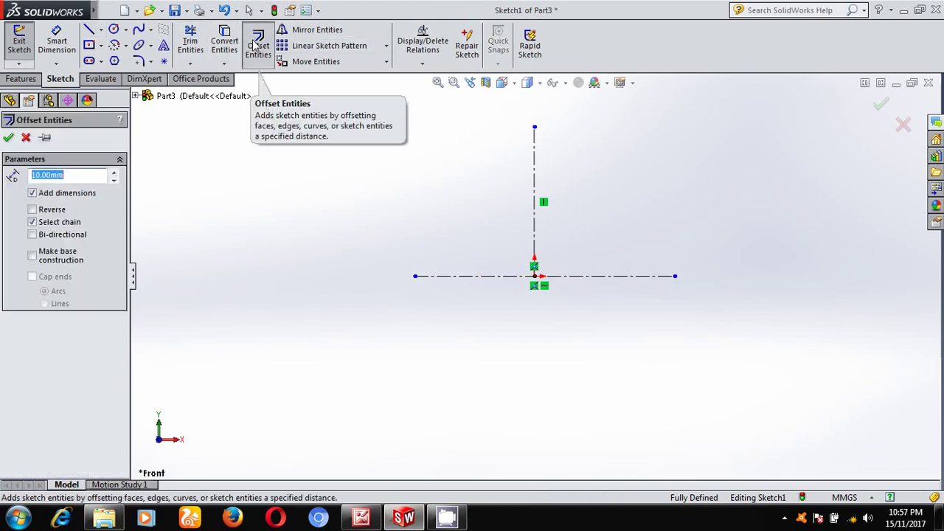
{"action": "type", "text": "11"}
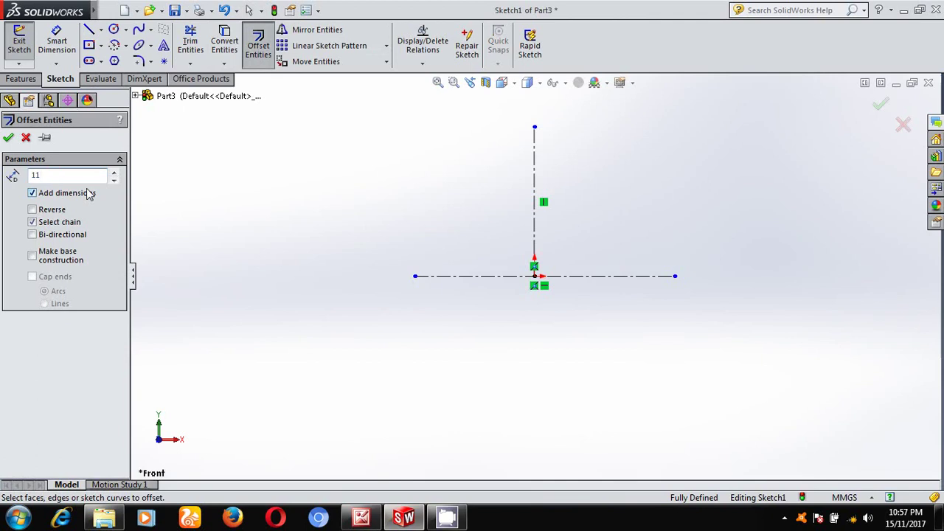
{"action": "left_click", "coordinate": [535, 155]}
{"action": "left_click", "coordinate": [582, 175]}
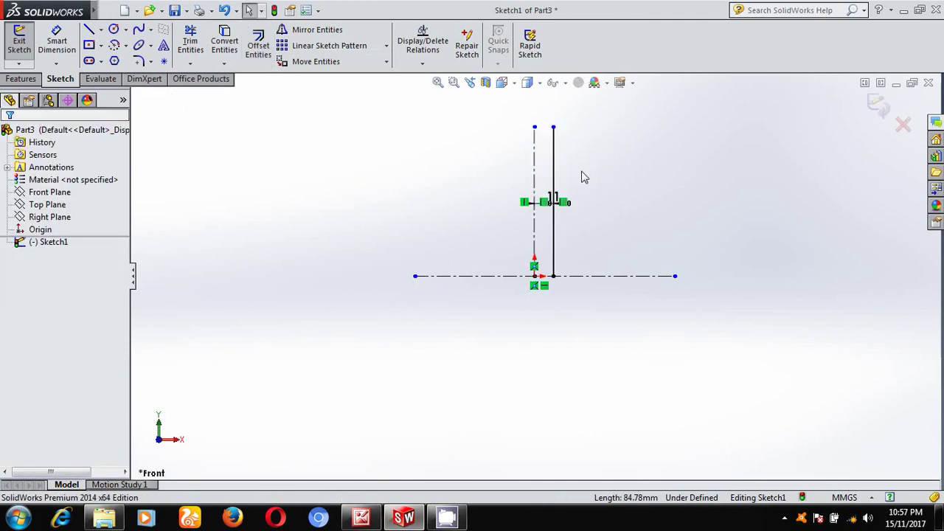
Add an 18 mm offset line to the right of the vertical centreline
{"action": "left_click", "coordinate": [258, 48]}
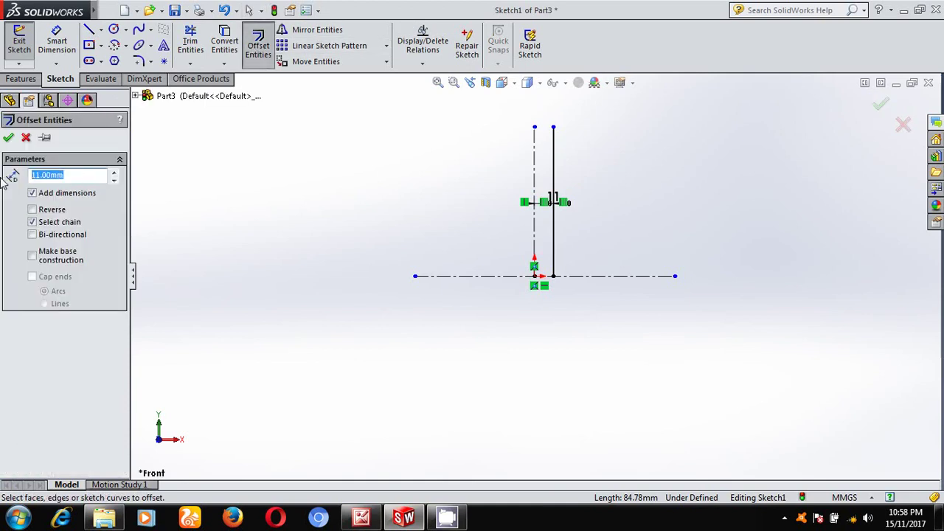
{"action": "type", "text": "18"}
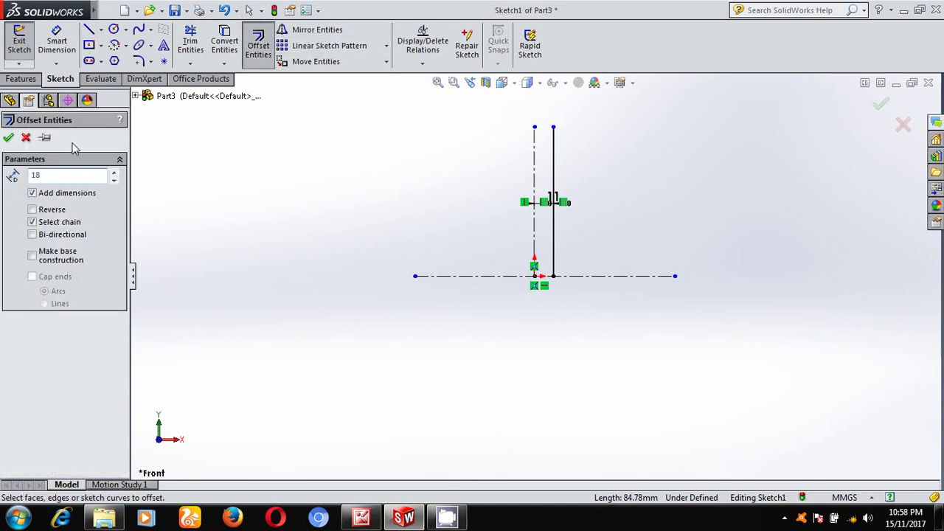
{"action": "left_click", "coordinate": [533, 159]}
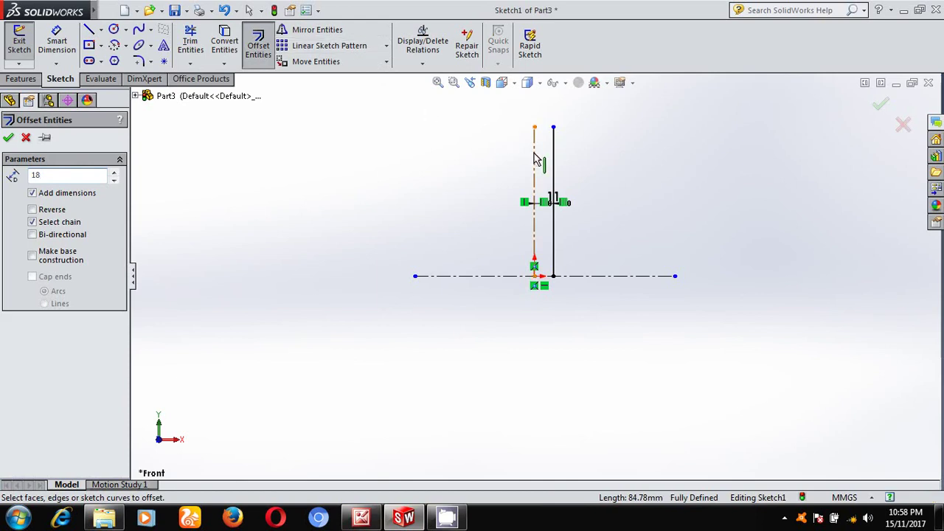
{"action": "left_click", "coordinate": [603, 164]}
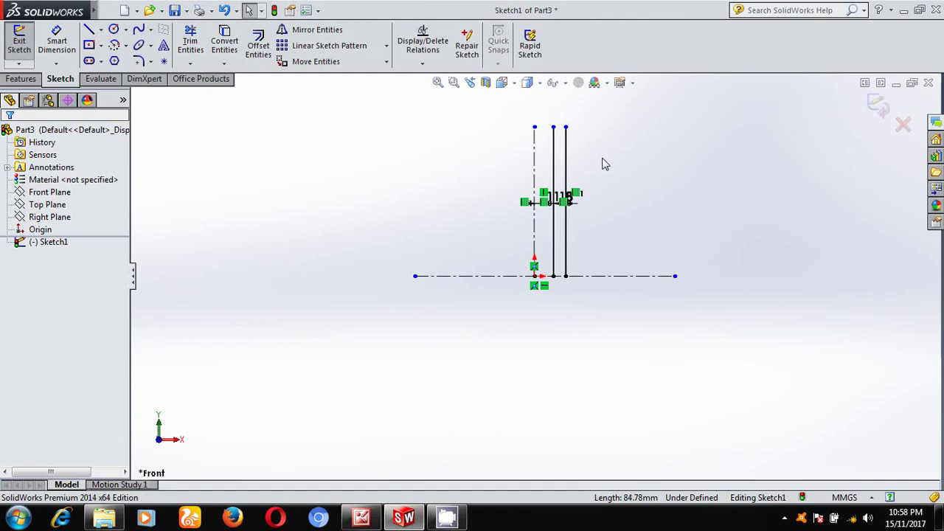
Add a 25 mm offset line to the right of the vertical centreline
{"action": "left_click", "coordinate": [259, 45]}
{"action": "left_click", "coordinate": [85, 174]}
{"action": "left_click_drag", "start_coordinate": [86, 174], "coordinate": [3, 177]}
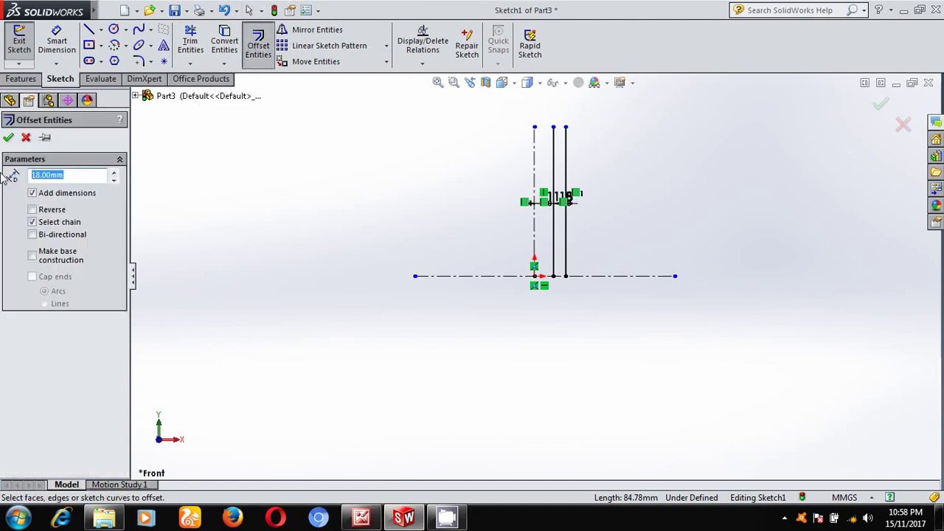
{"action": "type", "text": "25"}
{"action": "left_click", "coordinate": [534, 161]}
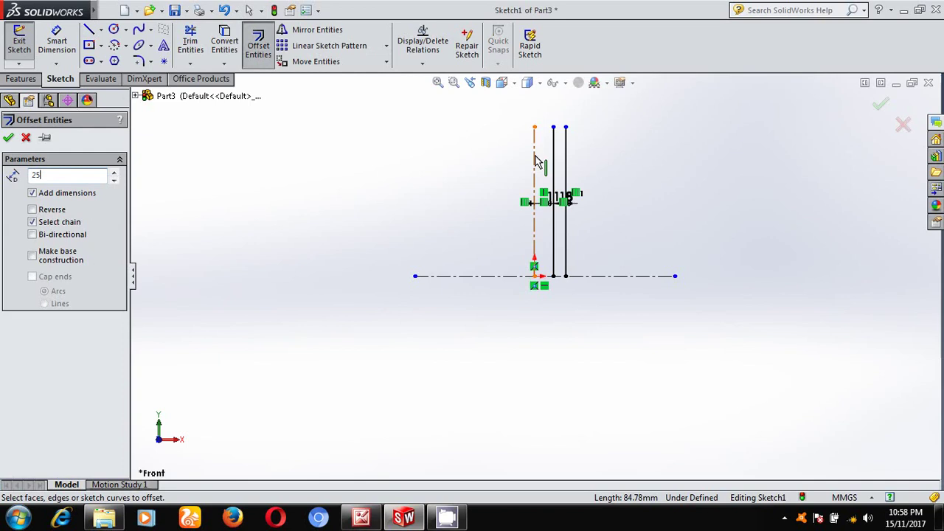
{"action": "left_click", "coordinate": [635, 169]}
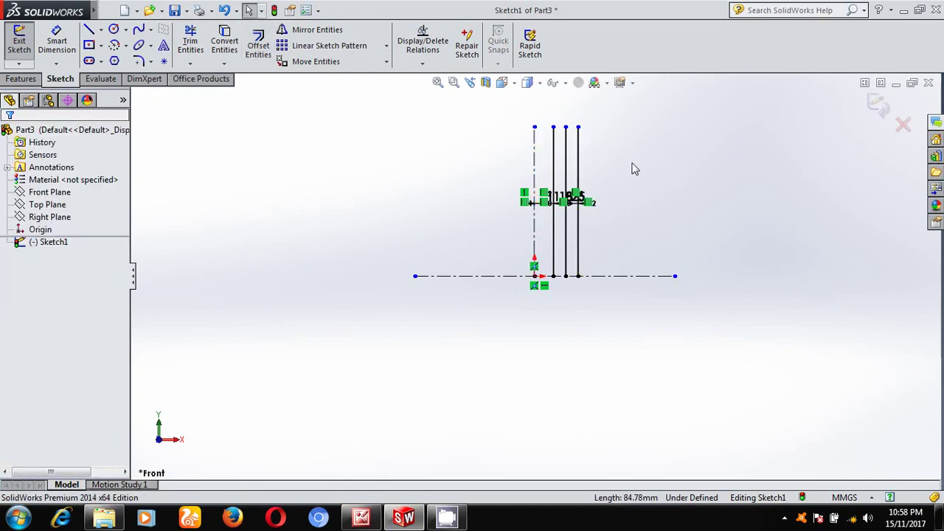
Mirror the 11, 18 and 25 mm vertical lines about the vertical centreline (Line2)
{"action": "left_click", "coordinate": [348, 34]}
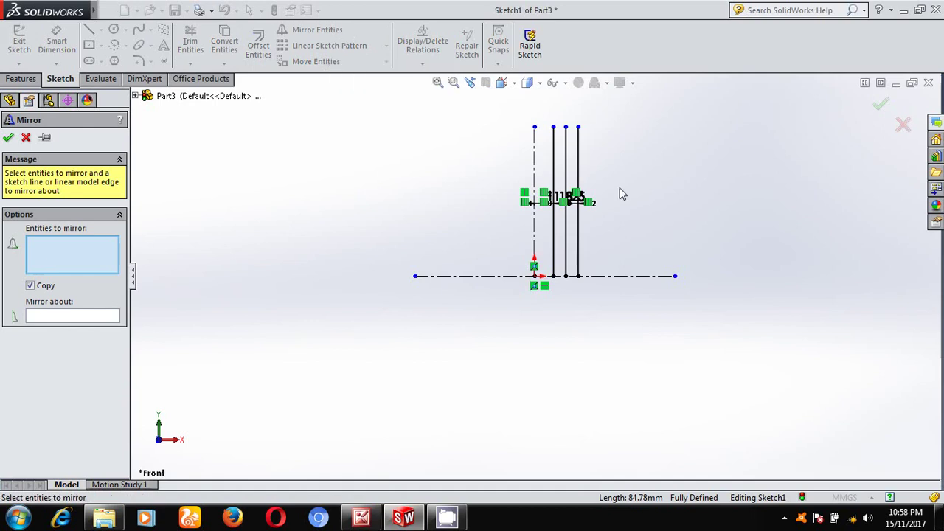
{"action": "left_click", "coordinate": [582, 163]}
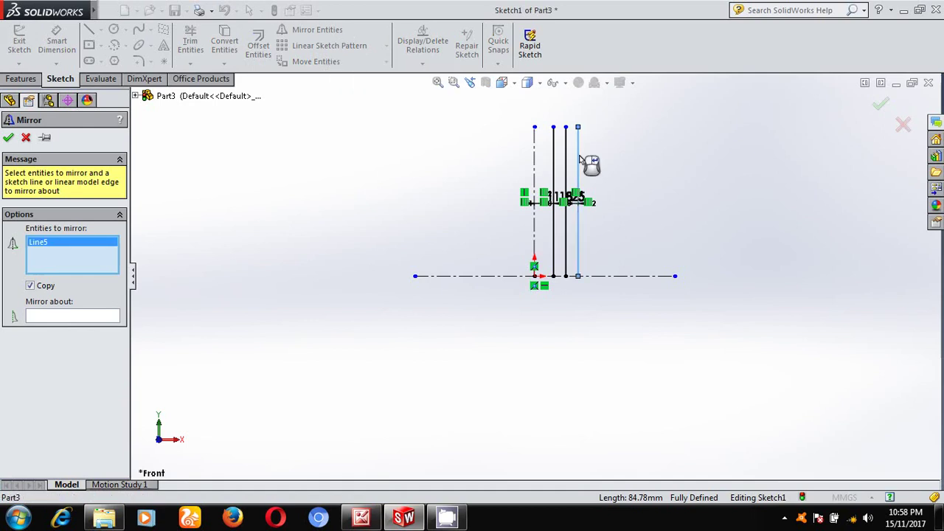
{"action": "left_click", "coordinate": [565, 151]}
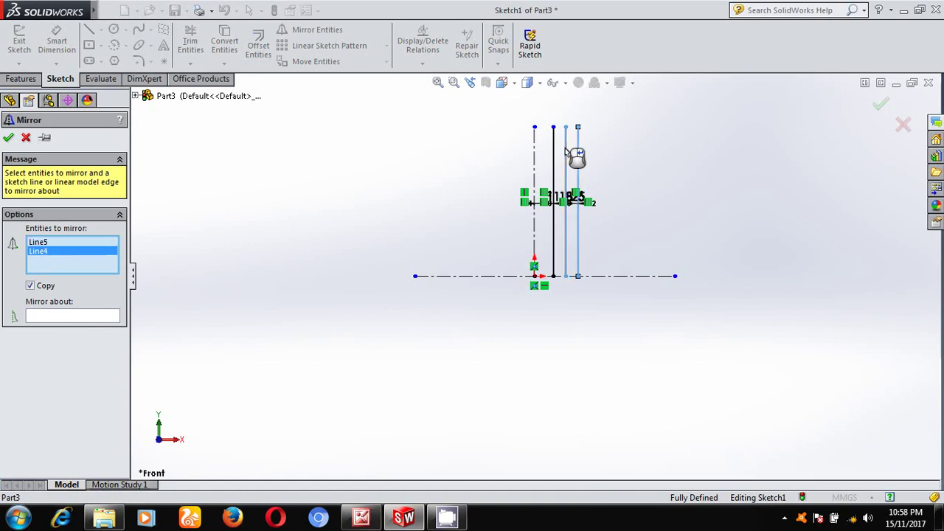
{"action": "left_click", "coordinate": [553, 149]}
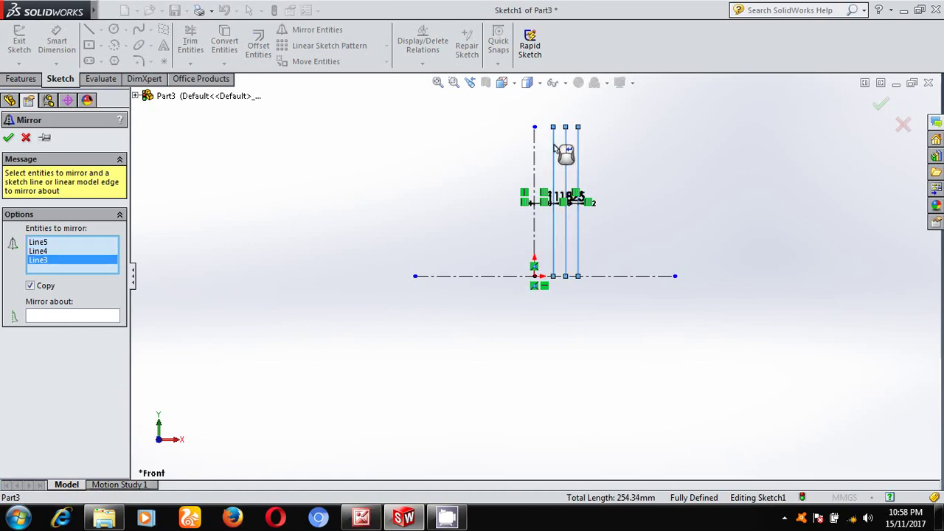
{"action": "left_click", "coordinate": [71, 317]}
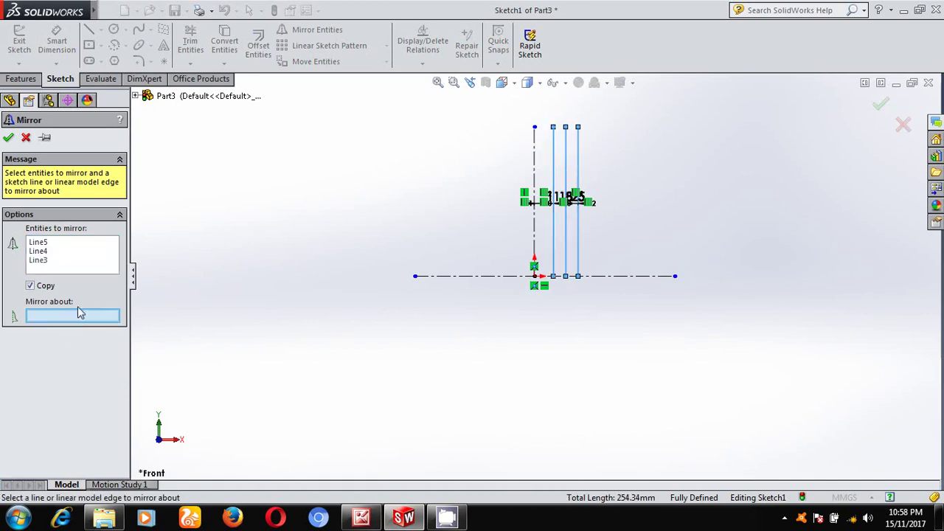
{"action": "left_click", "coordinate": [535, 158]}
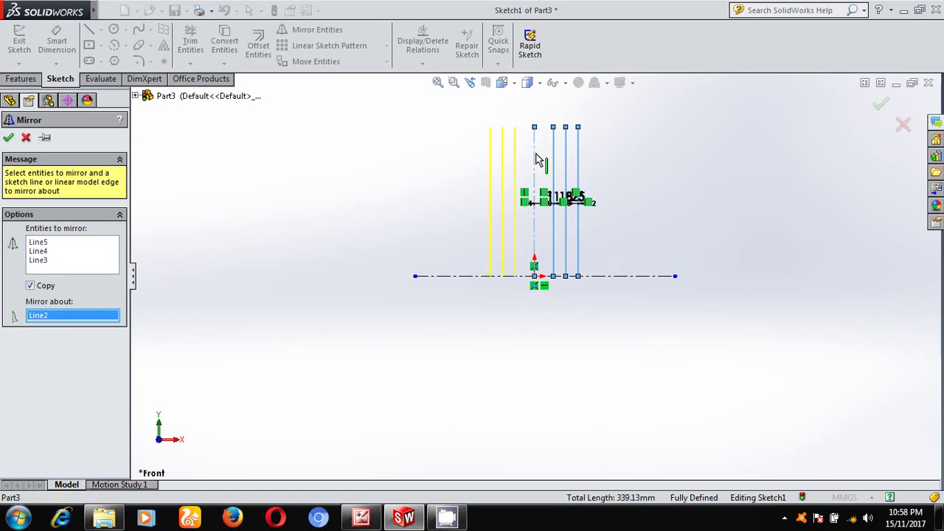
{"action": "left_click", "coordinate": [9, 137]}
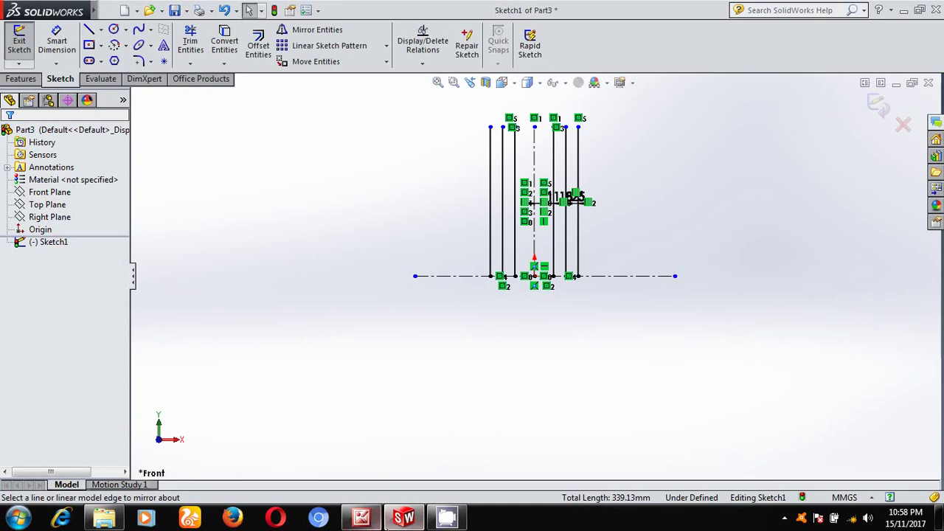
Switch to Picture Manager to check the Ø25H7, Ø35, Ø38 and Ø50 diameters
{"action": "left_click", "coordinate": [362, 517]}
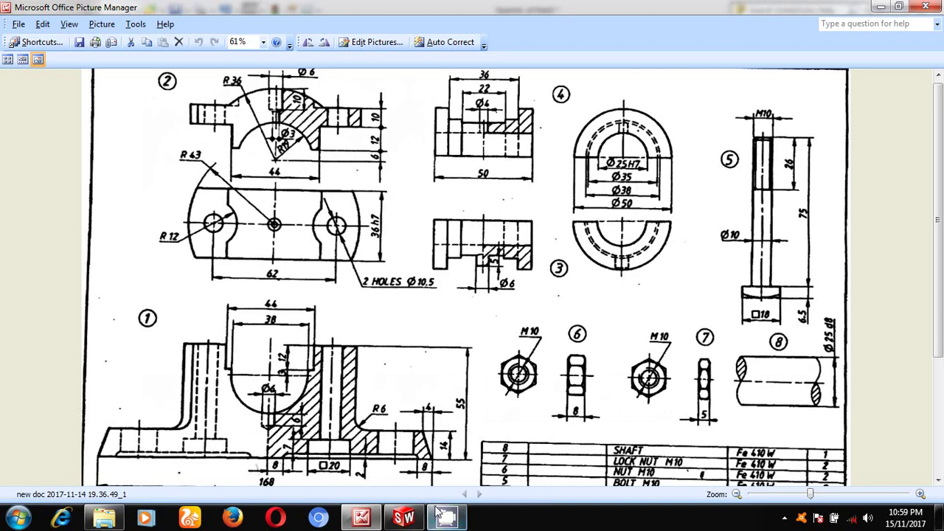
Offset the horizontal centreline upward by 12.5 mm and 17.5 mm
{"action": "left_click", "coordinate": [405, 518]}
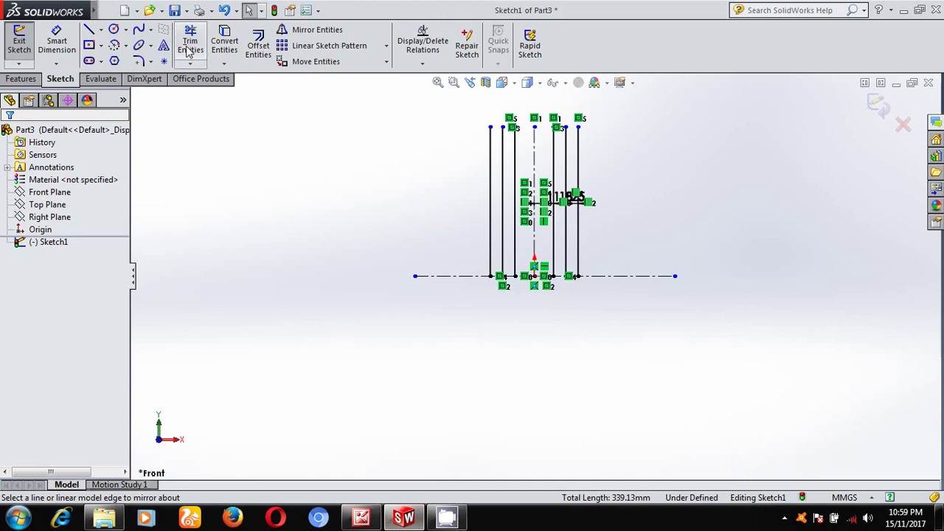
{"action": "left_click", "coordinate": [260, 44]}
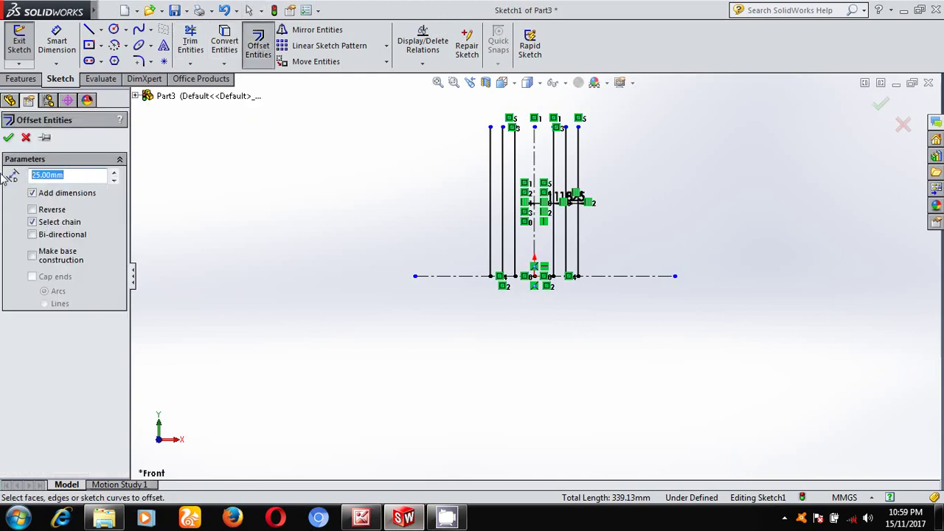
{"action": "type", "text": "12.5"}
{"action": "left_click", "coordinate": [622, 278]}
{"action": "left_click", "coordinate": [628, 243]}
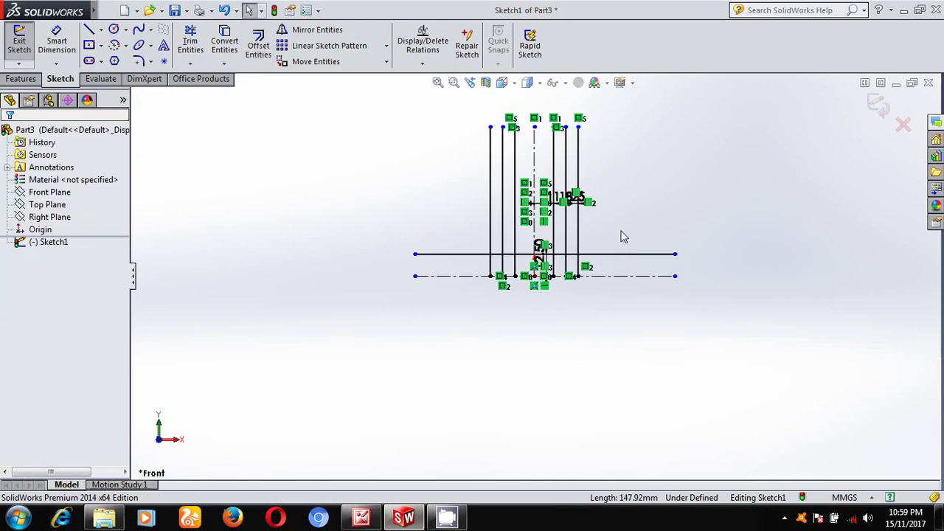
{"action": "left_click", "coordinate": [257, 46]}
{"action": "type", "text": "1"}
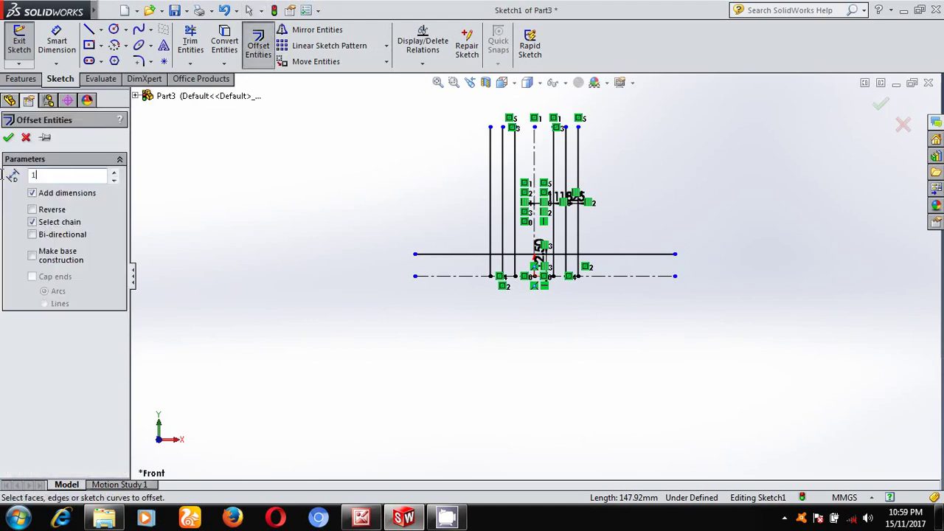
{"action": "type", "text": "7.5"}
{"action": "left_click", "coordinate": [638, 281]}
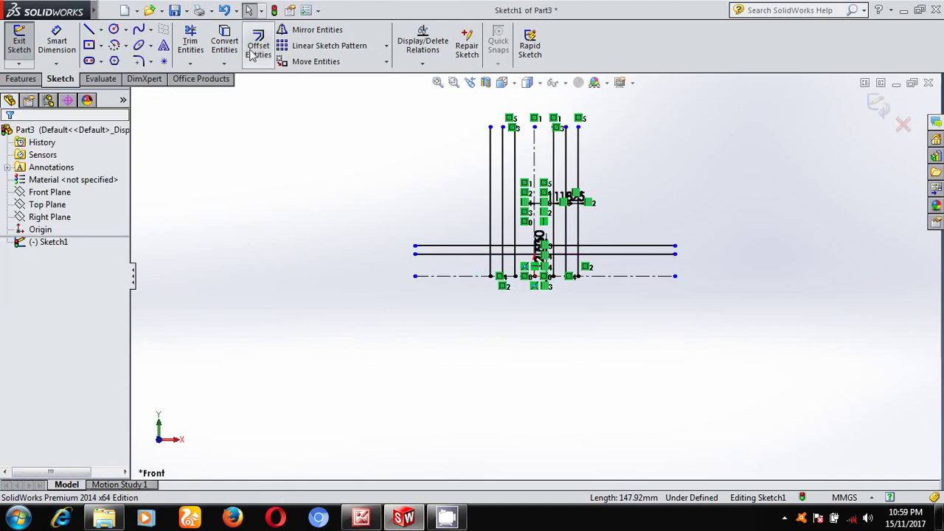
Add horizontal offset lines 19 mm and 25 mm above the centreline
{"action": "left_click", "coordinate": [252, 55]}
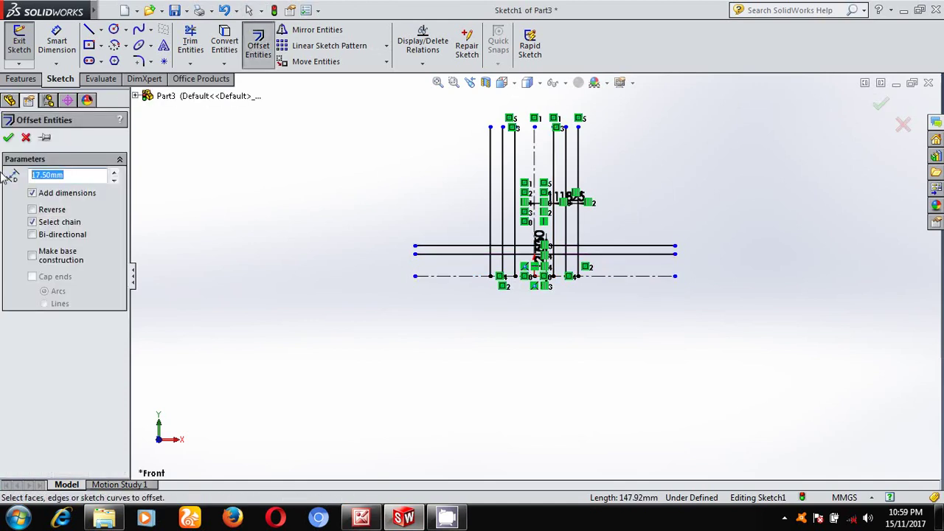
{"action": "type", "text": "19"}
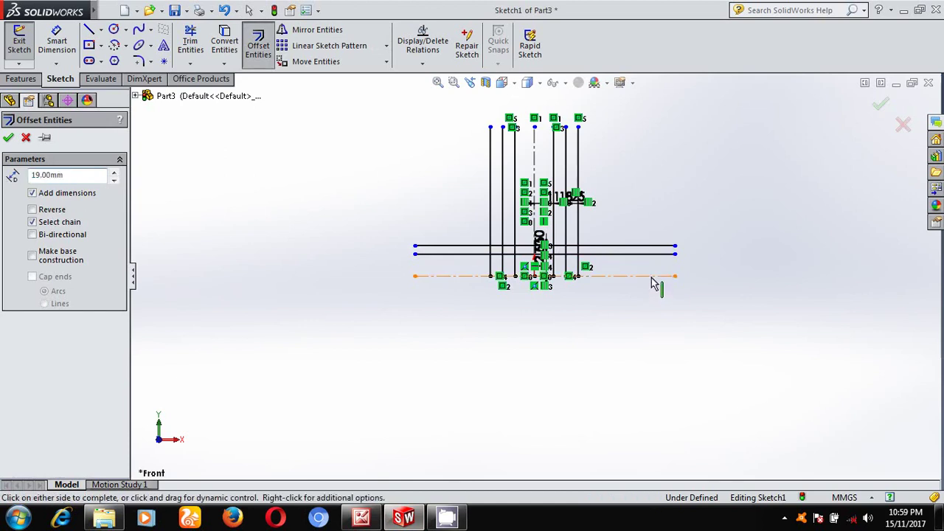
{"action": "left_click", "coordinate": [656, 278]}
{"action": "left_click", "coordinate": [258, 46]}
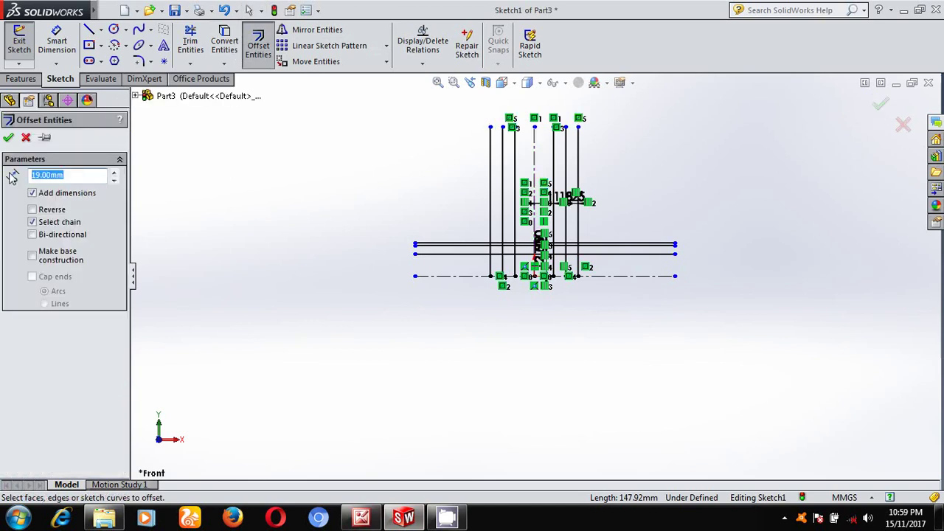
{"action": "type", "text": "25"}
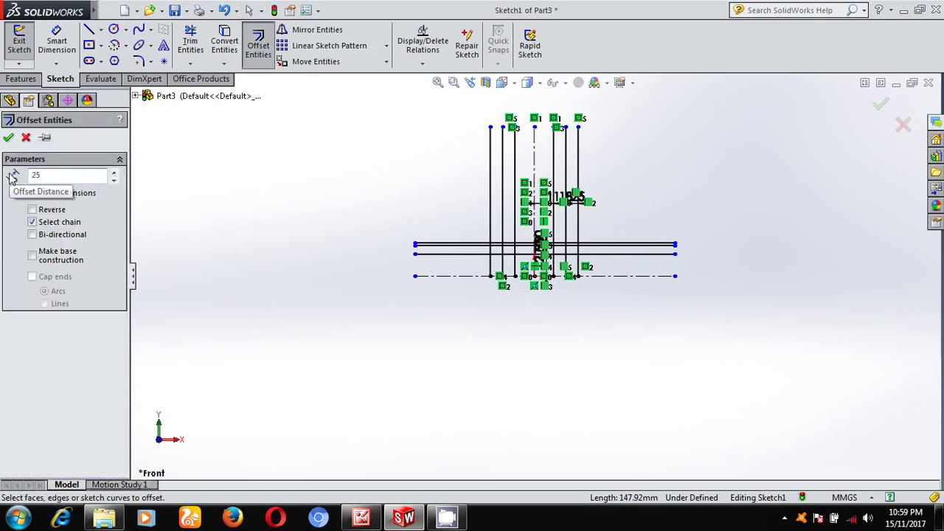
{"action": "left_click", "coordinate": [611, 277]}
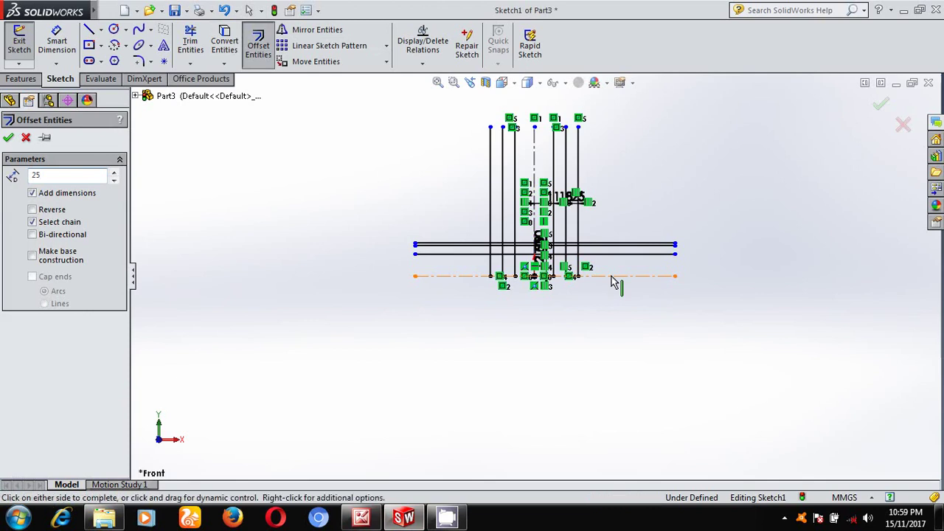
{"action": "left_click", "coordinate": [618, 201]}
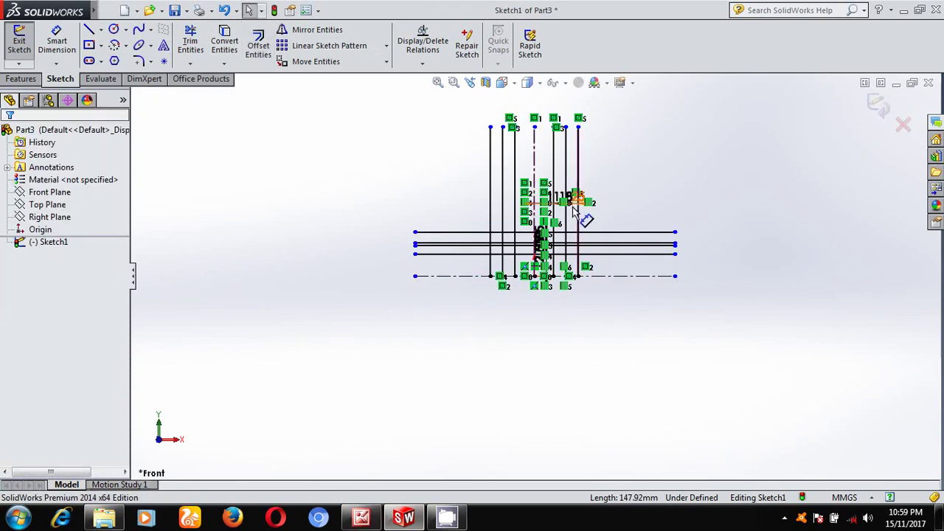
{"action": "scroll", "coordinate": [618, 201], "scroll_direction": "down", "scroll_amount": 4}
{"action": "scroll", "coordinate": [587, 294], "scroll_direction": "up", "scroll_amount": 1}
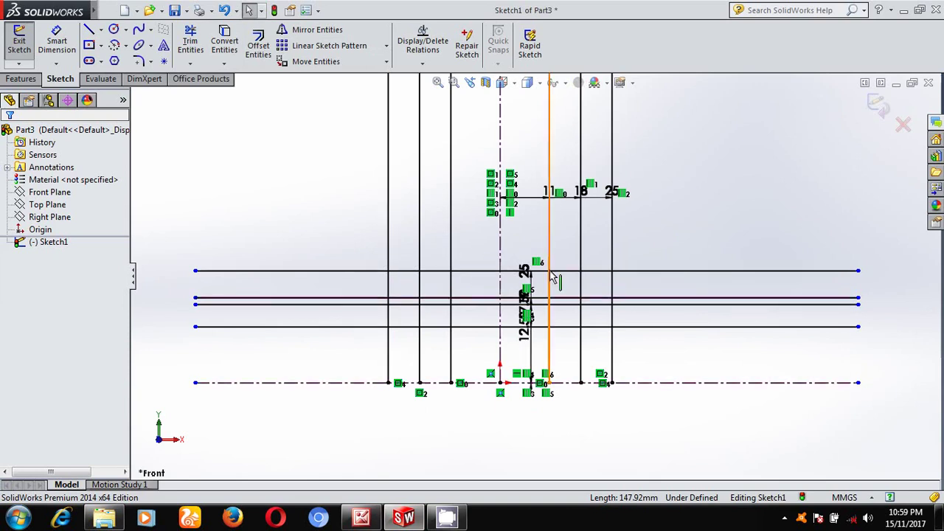
{"action": "left_click", "coordinate": [190, 46]}
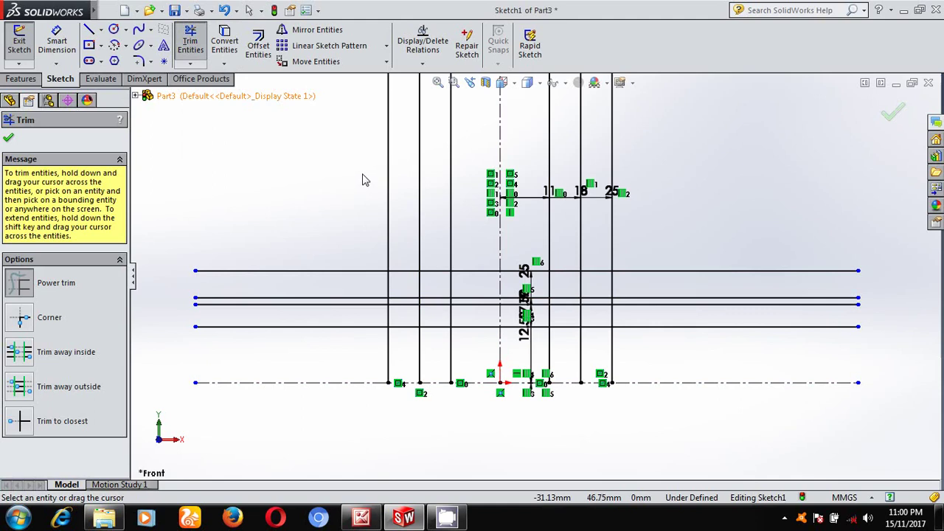
Power-trim the vertical lines above the 25 mm line and below the 12.5 mm line
{"action": "mouse_move", "coordinate": [381, 185]}
{"action": "left_mouse_down"}
{"action": "mouse_move", "coordinate": [681, 184]}
{"action": "mouse_move", "coordinate": [708, 359]}
{"action": "left_mouse_up"}
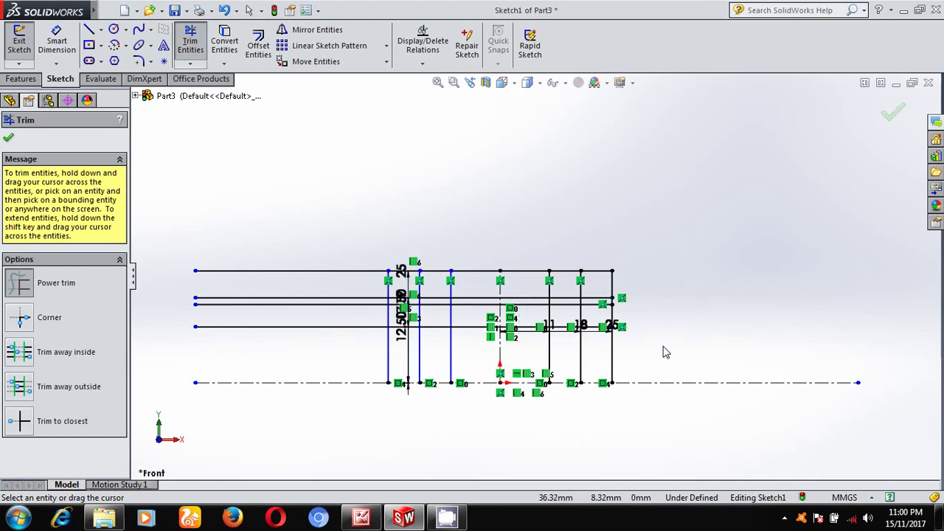
{"action": "mouse_move", "coordinate": [662, 352]}
{"action": "left_mouse_down"}
{"action": "mouse_move", "coordinate": [340, 350]}
{"action": "mouse_move", "coordinate": [346, 233]}
{"action": "left_mouse_up"}
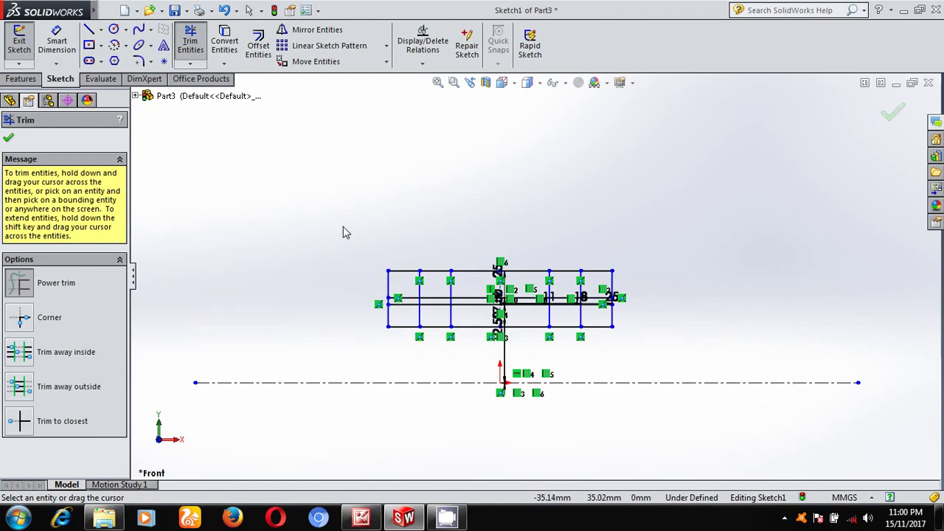
{"action": "left_click", "coordinate": [8, 138]}
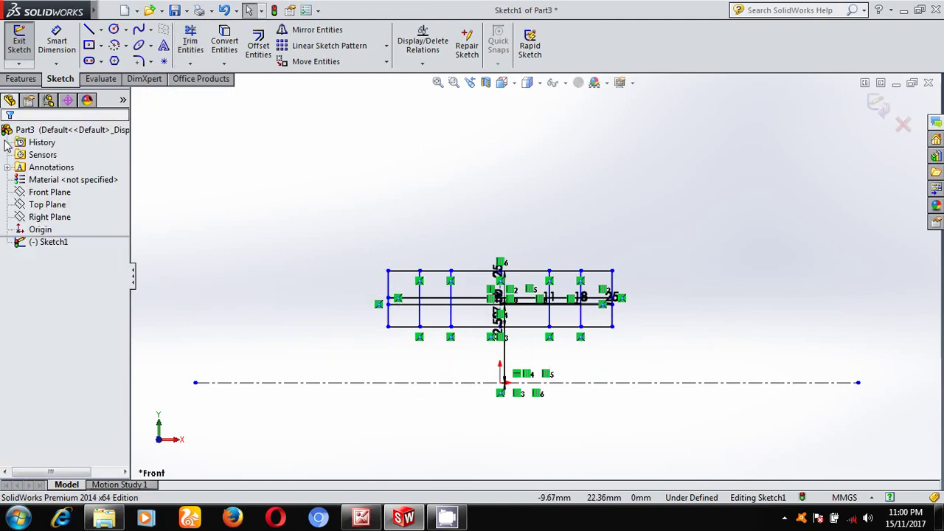
{"action": "scroll", "coordinate": [484, 299], "scroll_direction": "down", "scroll_amount": 3}
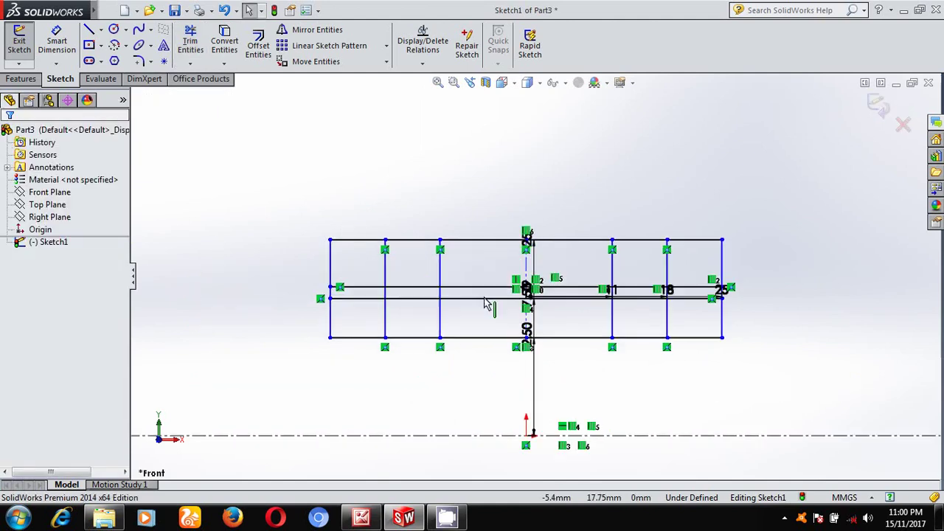
{"action": "scroll", "coordinate": [483, 298], "scroll_direction": "down", "scroll_amount": 2}
{"action": "scroll", "coordinate": [588, 304], "scroll_direction": "down", "scroll_amount": 2}
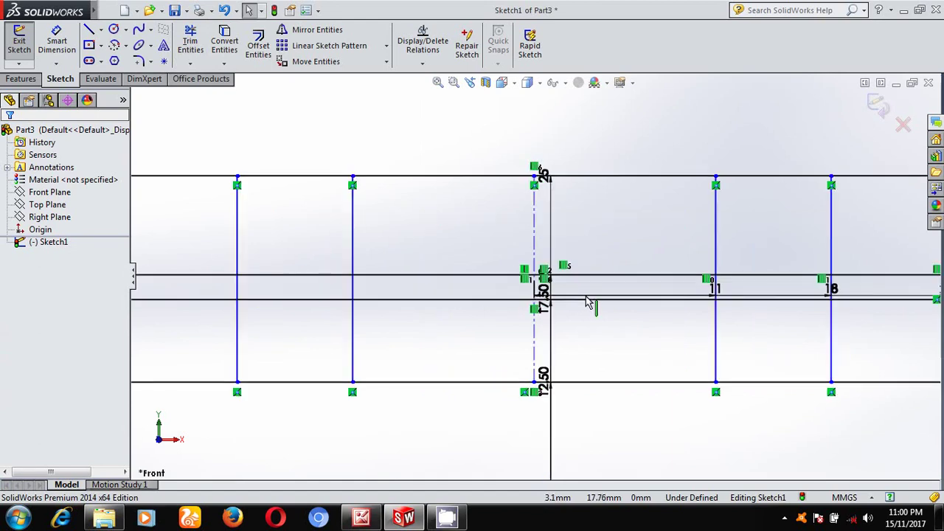
{"action": "scroll", "coordinate": [589, 304], "scroll_direction": "up", "scroll_amount": 2}
{"action": "scroll", "coordinate": [550, 299], "scroll_direction": "up", "scroll_amount": 2}
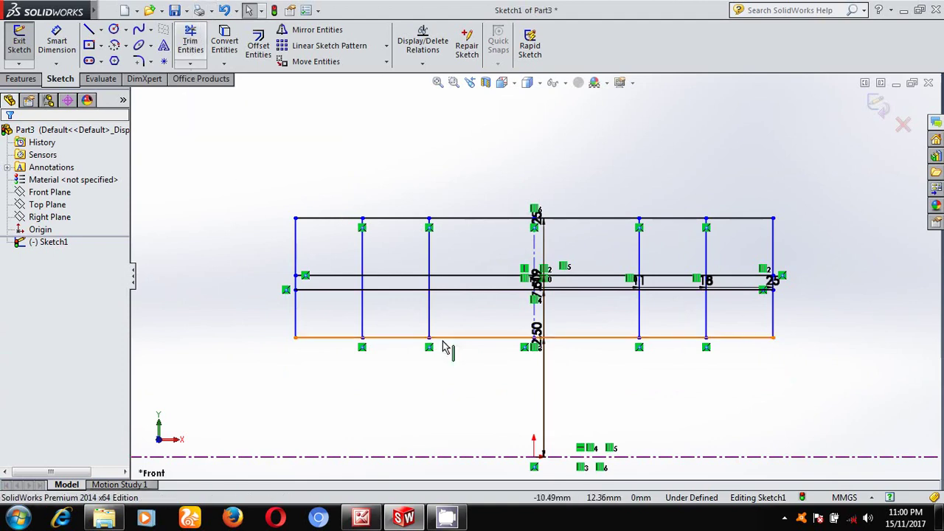
{"action": "scroll", "coordinate": [302, 278], "scroll_direction": "down", "scroll_amount": 2}
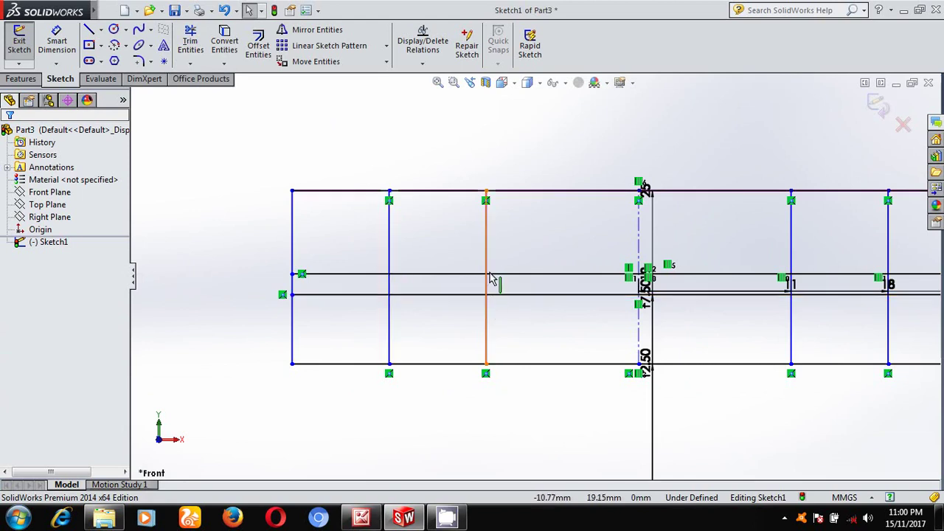
{"action": "left_click", "coordinate": [187, 41]}
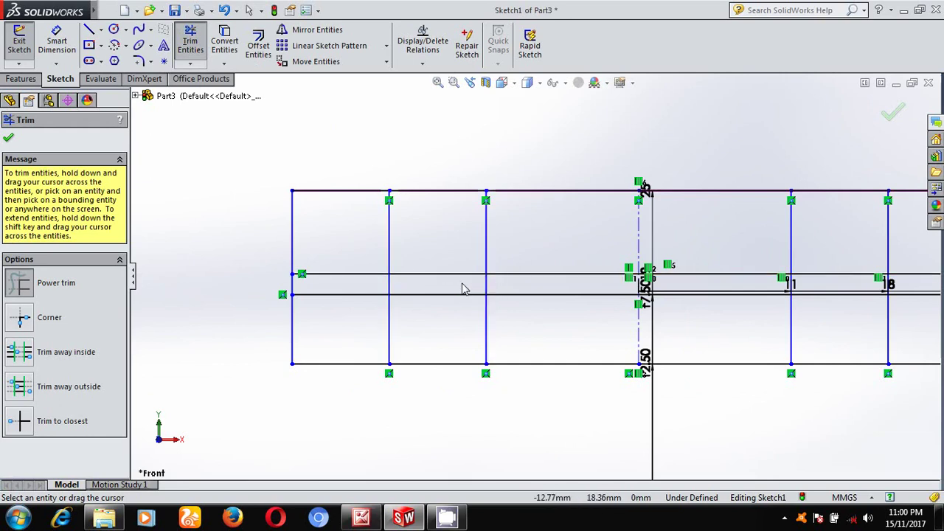
Trim the left ends of the middle lines, then undo a wrong trim
{"action": "left_click_drag", "start_coordinate": [464, 289], "coordinate": [404, 332]}
{"action": "scroll", "coordinate": [546, 323], "scroll_direction": "up", "scroll_amount": 2}
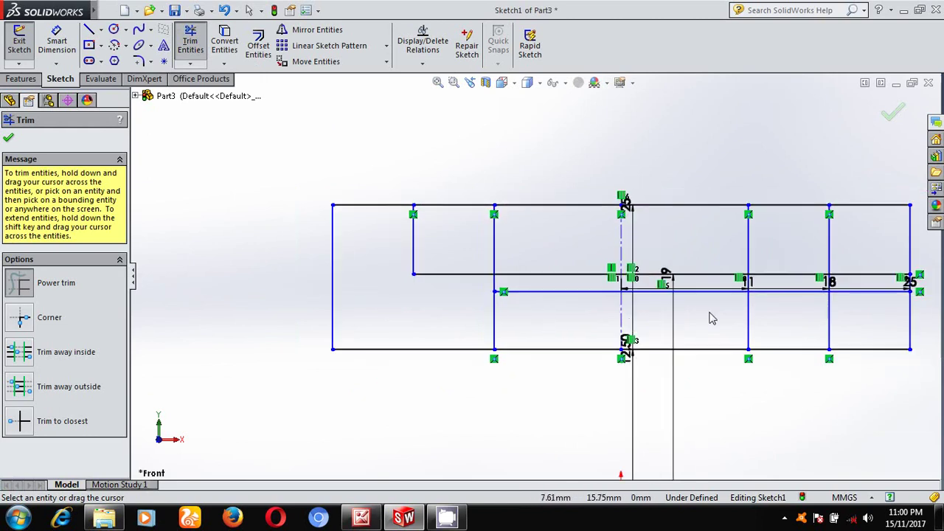
{"action": "scroll", "coordinate": [712, 319], "scroll_direction": "up", "scroll_amount": 1}
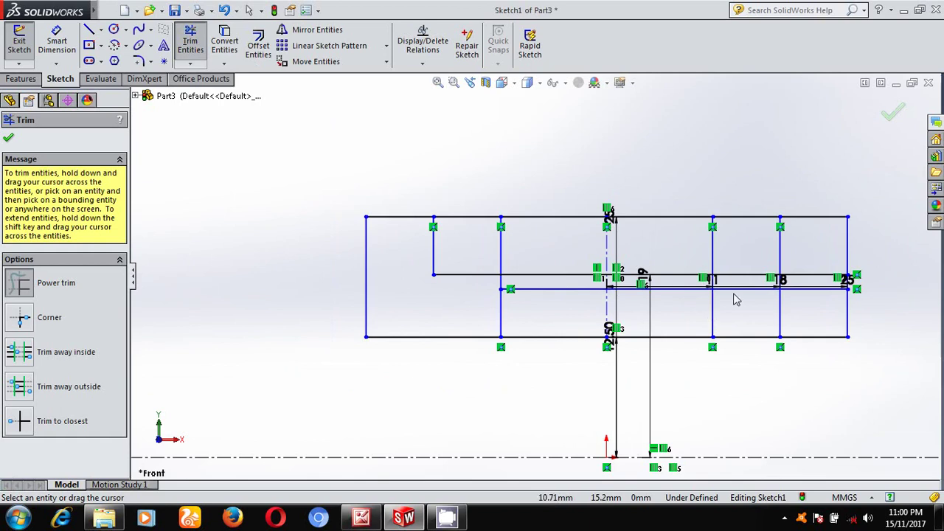
{"action": "scroll", "coordinate": [790, 252], "scroll_direction": "down", "scroll_amount": 3}
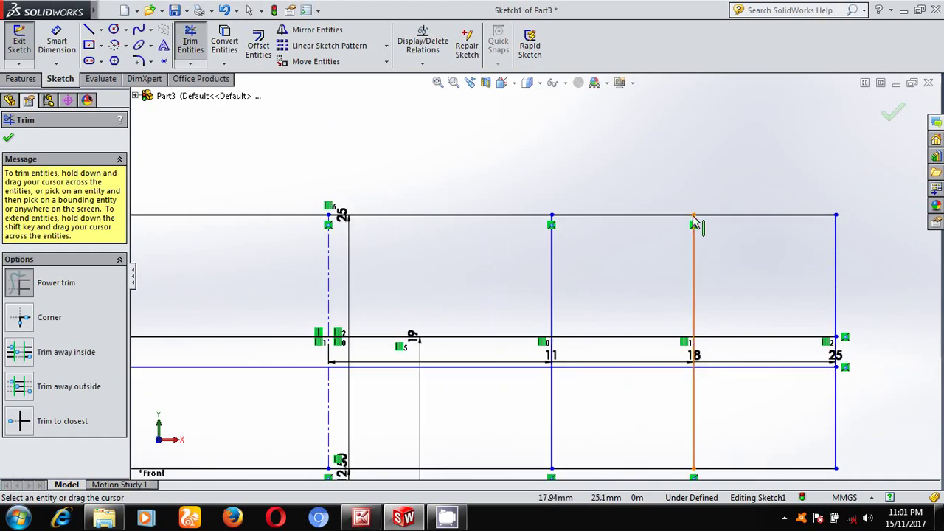
{"action": "left_click", "coordinate": [552, 296]}
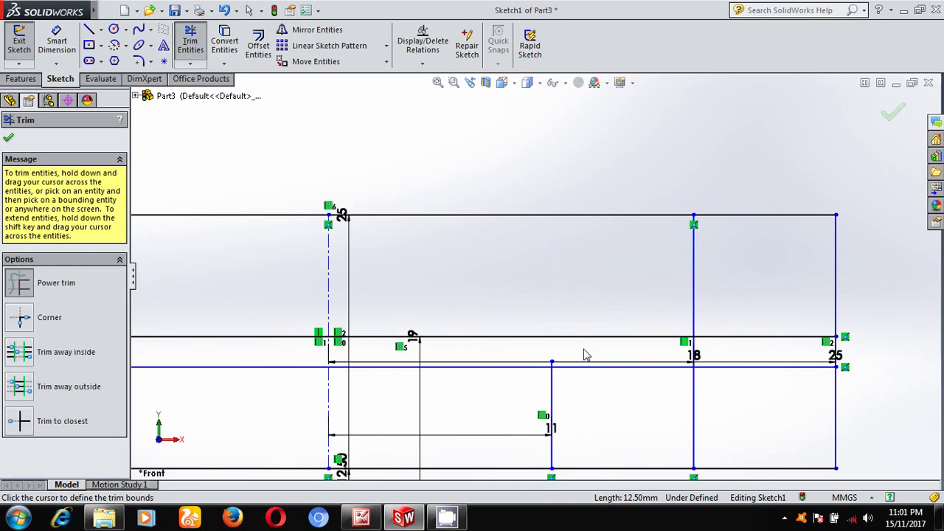
{"action": "left_click", "coordinate": [226, 11]}
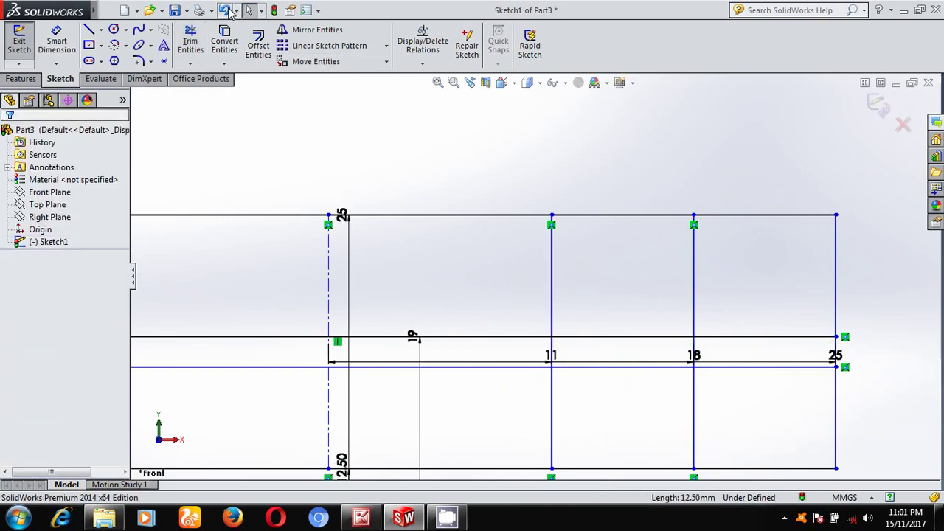
Power-trim the middle line between 11 and 18 mm and the extra lower and top segments
{"action": "left_click", "coordinate": [190, 40]}
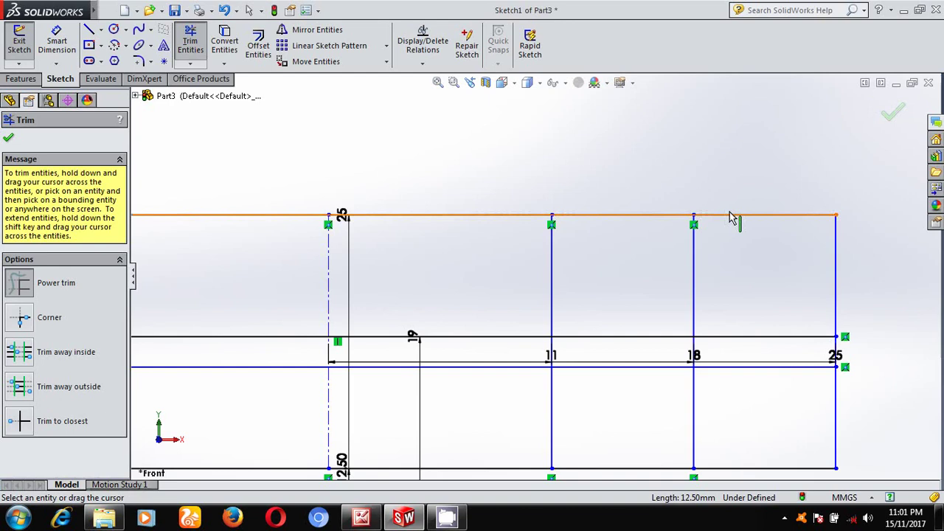
{"action": "mouse_move", "coordinate": [579, 350]}
{"action": "left_mouse_down"}
{"action": "mouse_move", "coordinate": [593, 371]}
{"action": "mouse_move", "coordinate": [680, 356]}
{"action": "mouse_move", "coordinate": [753, 308]}
{"action": "mouse_move", "coordinate": [662, 417]}
{"action": "mouse_move", "coordinate": [599, 434]}
{"action": "left_mouse_up"}
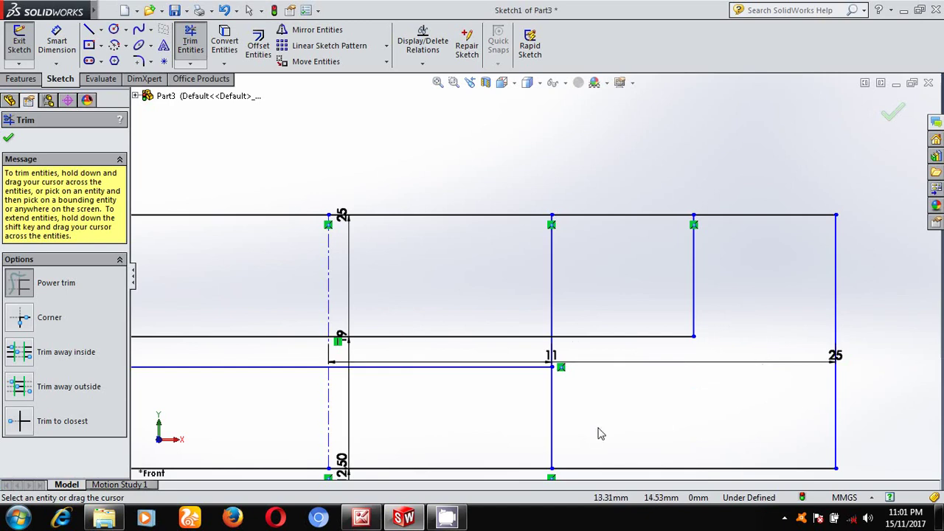
{"action": "scroll", "coordinate": [455, 420], "scroll_direction": "up", "scroll_amount": 3}
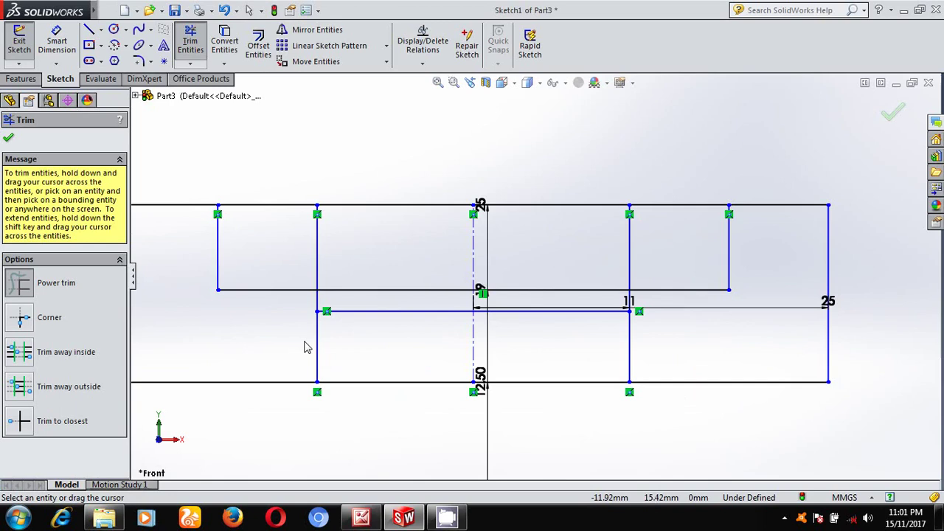
{"action": "left_click_drag", "start_coordinate": [307, 347], "coordinate": [695, 348]}
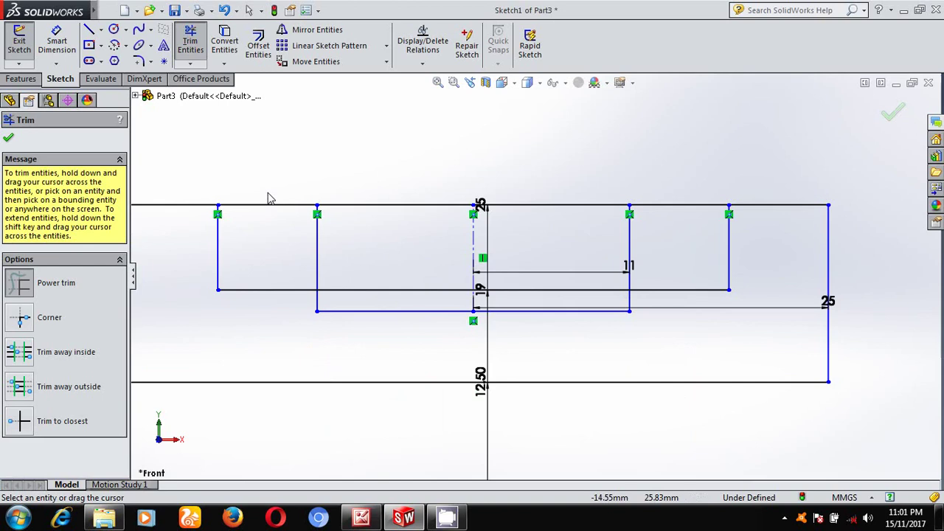
{"action": "mouse_move", "coordinate": [270, 198]}
{"action": "left_mouse_down"}
{"action": "mouse_move", "coordinate": [694, 181]}
{"action": "mouse_move", "coordinate": [573, 234]}
{"action": "mouse_move", "coordinate": [539, 262]}
{"action": "left_mouse_up"}
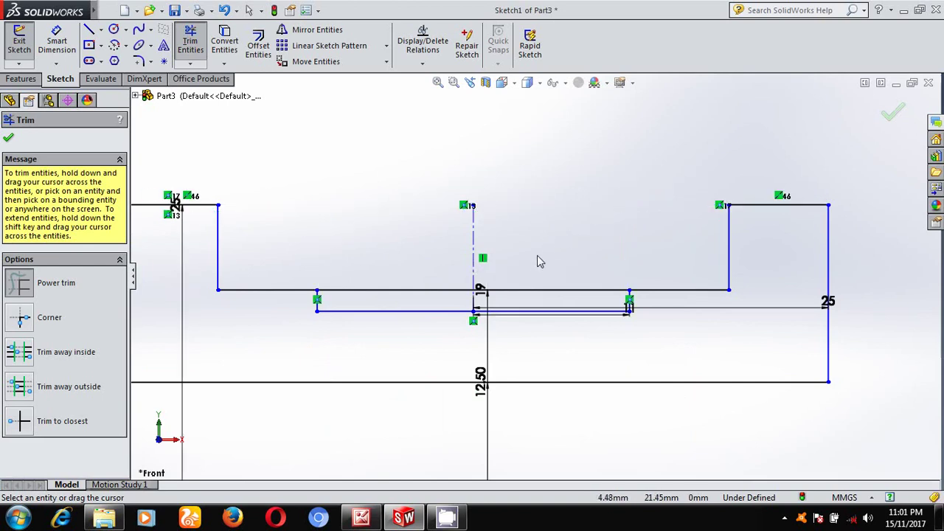
{"action": "scroll", "coordinate": [536, 258], "scroll_direction": "down", "scroll_amount": 3}
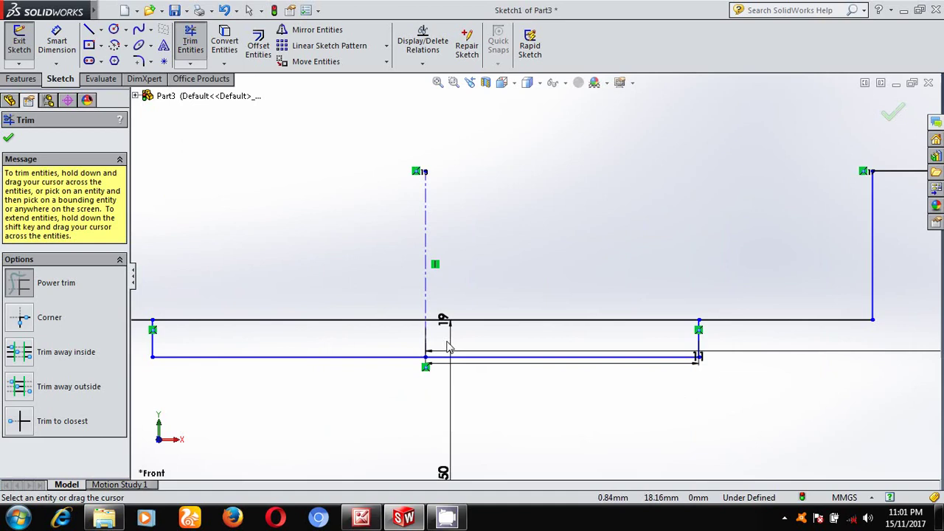
Trim away the vertical centreline, short lower lines and the inner step's middle part
{"action": "mouse_move", "coordinate": [449, 346]}
{"action": "left_mouse_down"}
{"action": "mouse_move", "coordinate": [375, 200]}
{"action": "mouse_move", "coordinate": [449, 337]}
{"action": "mouse_move", "coordinate": [492, 336]}
{"action": "left_mouse_up"}
{"action": "scroll", "coordinate": [509, 346], "scroll_direction": "up", "scroll_amount": 6}
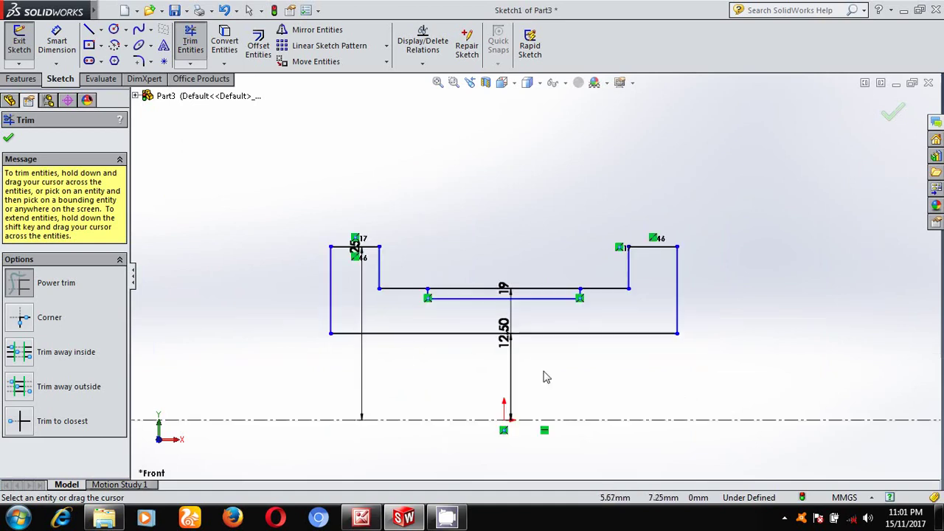
{"action": "scroll", "coordinate": [564, 431], "scroll_direction": "up", "scroll_amount": 1}
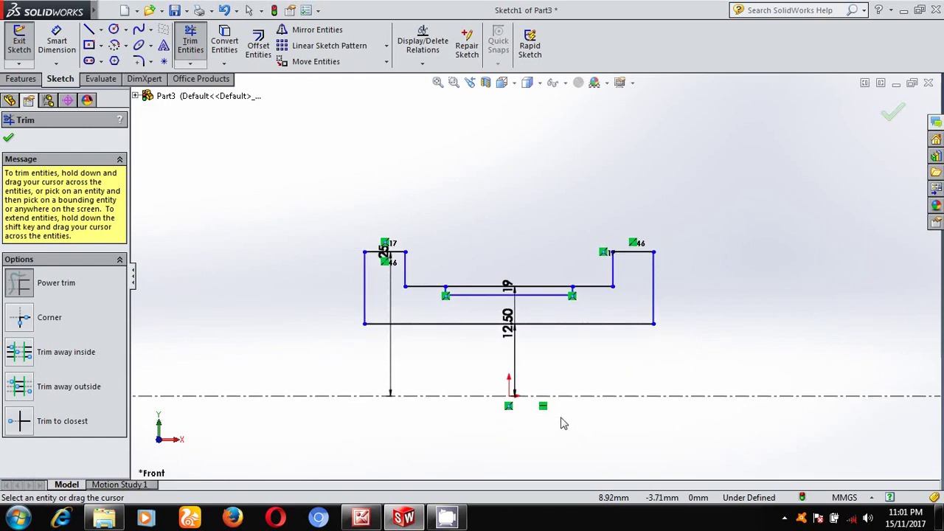
{"action": "scroll", "coordinate": [524, 401], "scroll_direction": "down", "scroll_amount": 4}
{"action": "left_click_drag", "start_coordinate": [472, 144], "coordinate": [449, 181]}
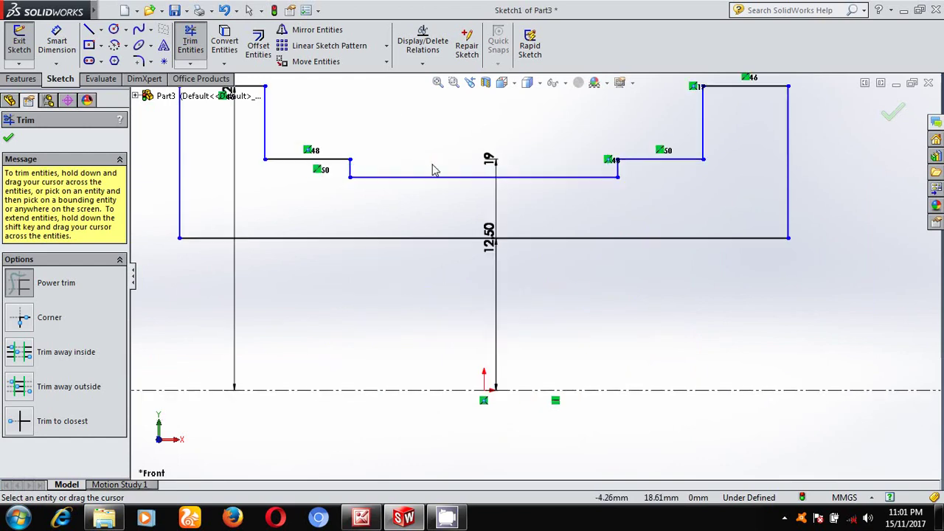
{"action": "left_click", "coordinate": [8, 137]}
{"action": "scroll", "coordinate": [535, 276], "scroll_direction": "up", "scroll_amount": 2}
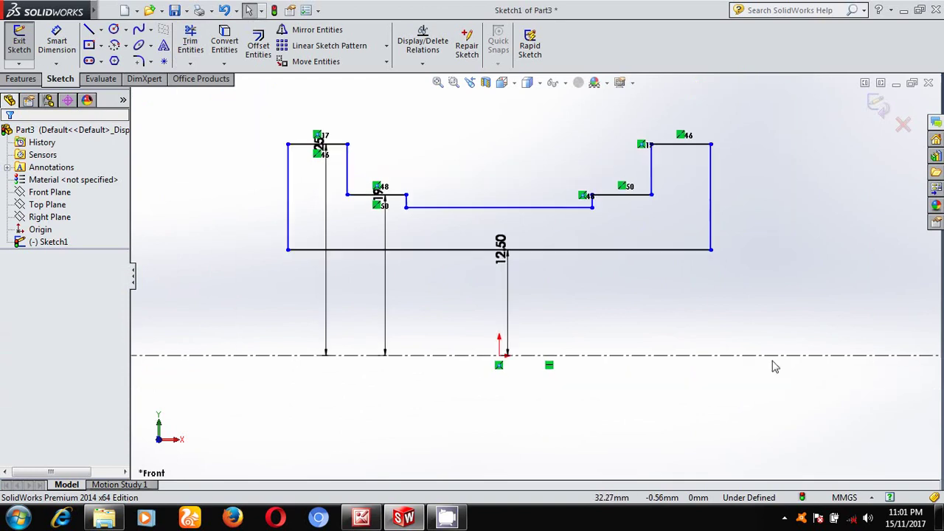
Revolve the stepped profile 360° about the horizontal centreline, viewed isometrically, creating Revolve1
{"action": "left_click", "coordinate": [878, 106]}
{"action": "key", "text": "space"}
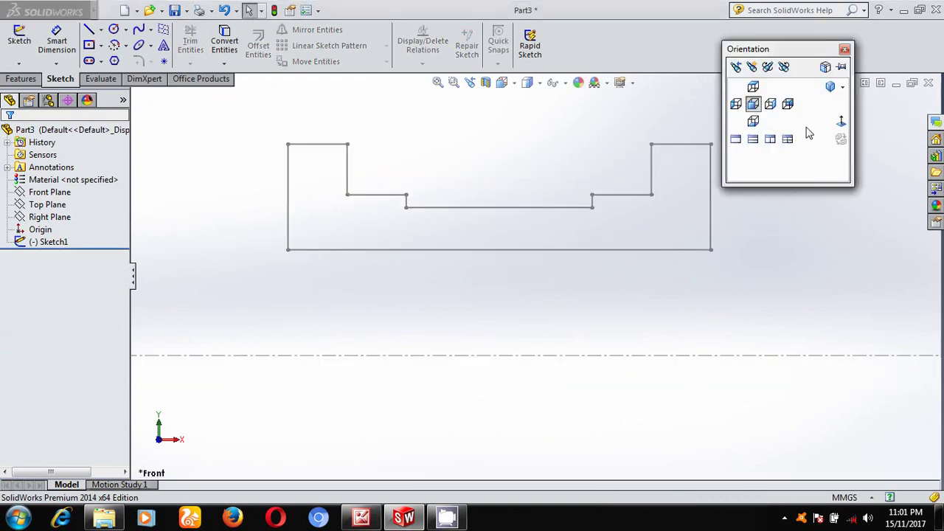
{"action": "left_click", "coordinate": [809, 134]}
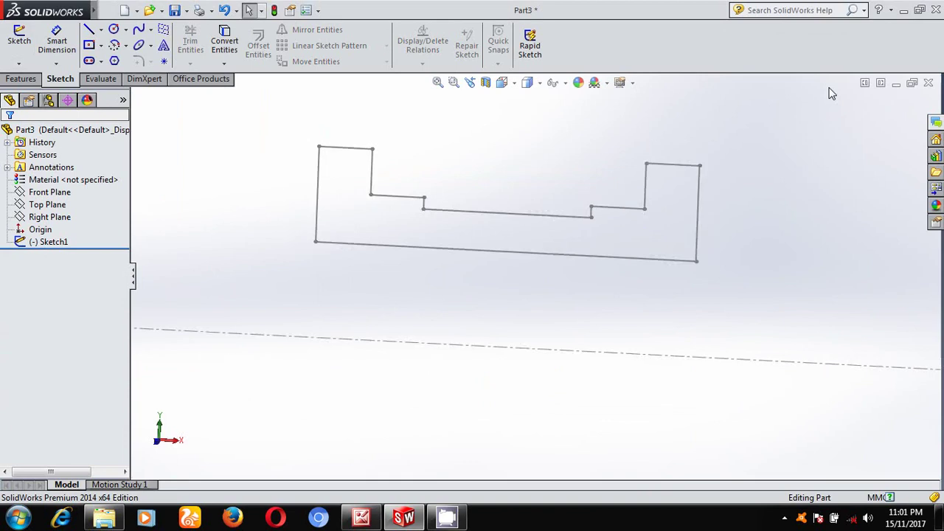
{"action": "left_click", "coordinate": [28, 82]}
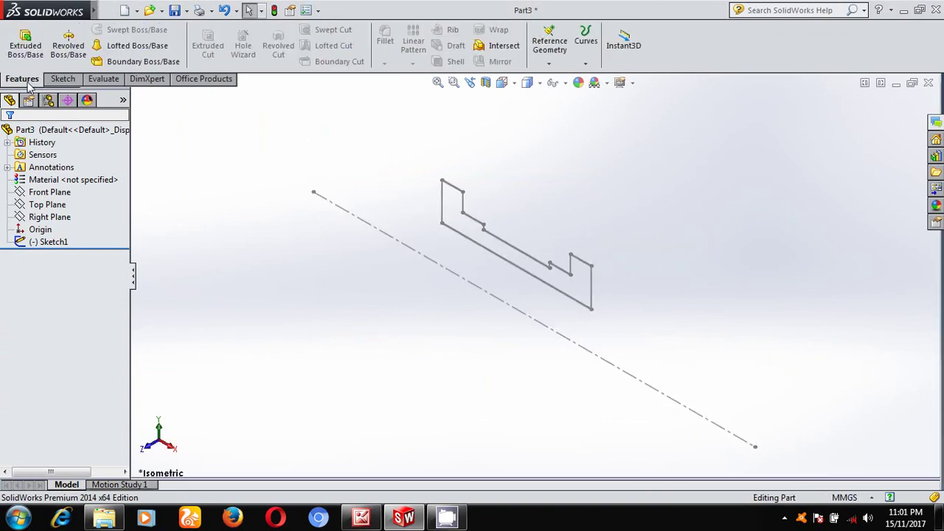
{"action": "left_click", "coordinate": [77, 53]}
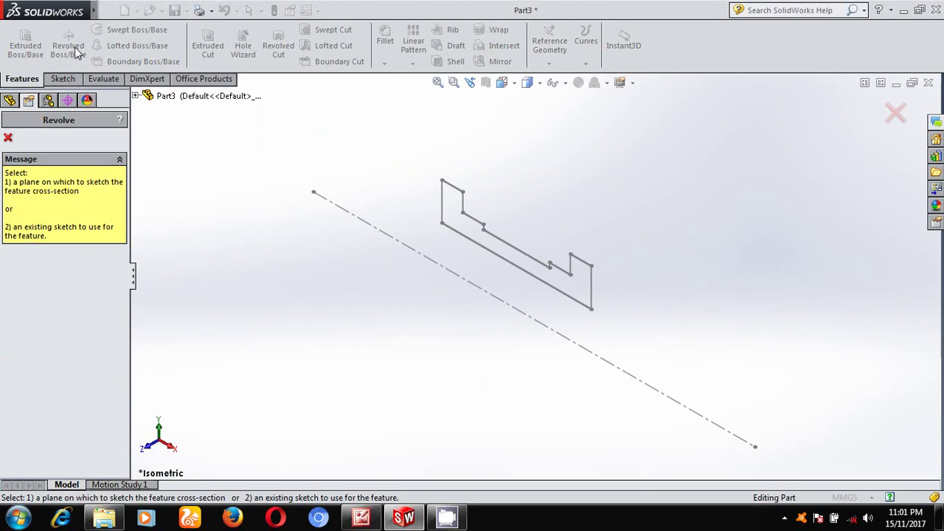
{"action": "left_click", "coordinate": [411, 251]}
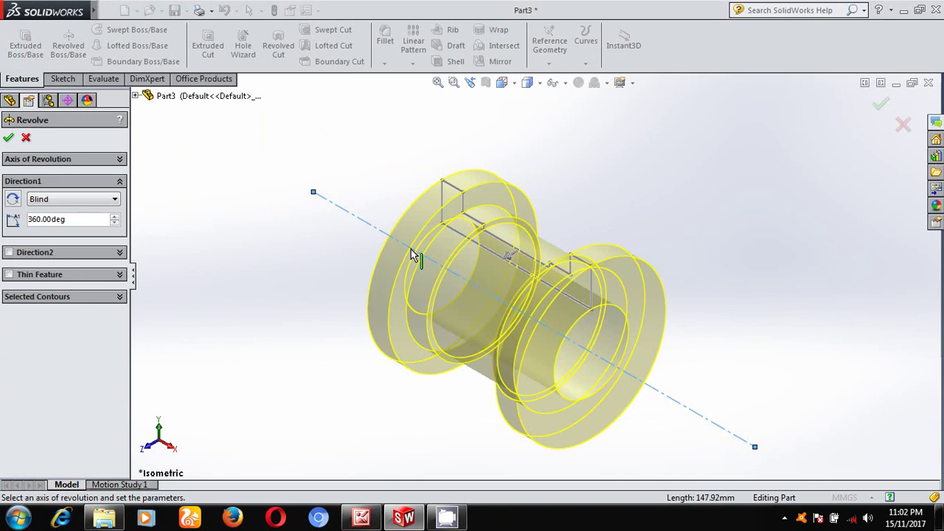
{"action": "left_click", "coordinate": [8, 138]}
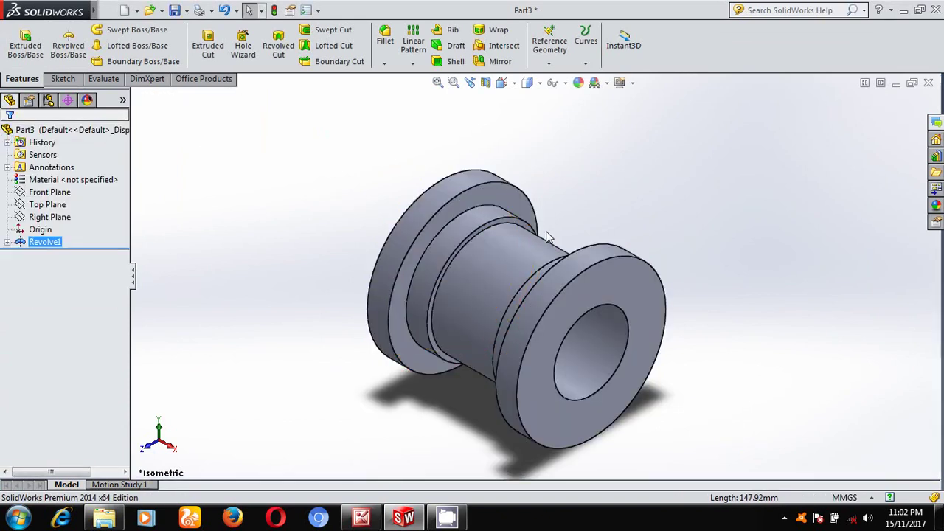
Save the revolved bushing as 'top and bottom' on the Desktop and close it
{"action": "left_click", "coordinate": [186, 11]}
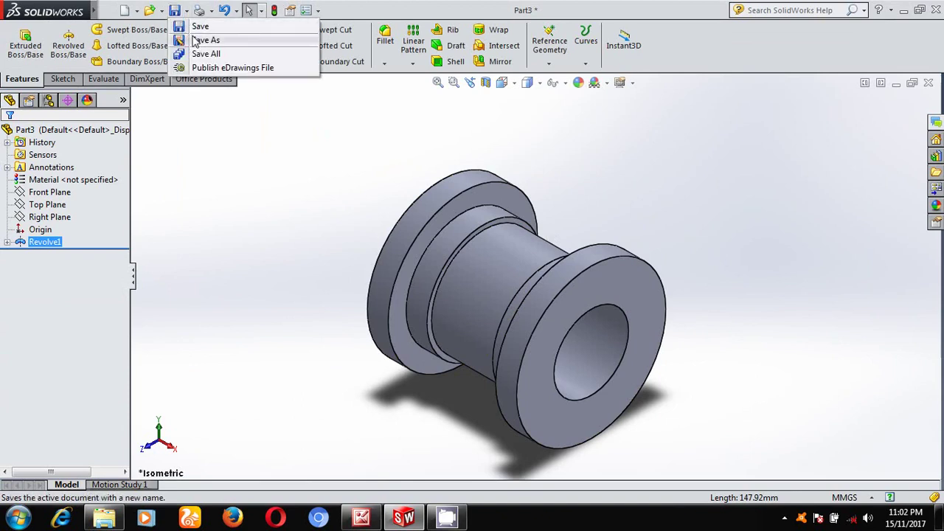
{"action": "left_click", "coordinate": [204, 40]}
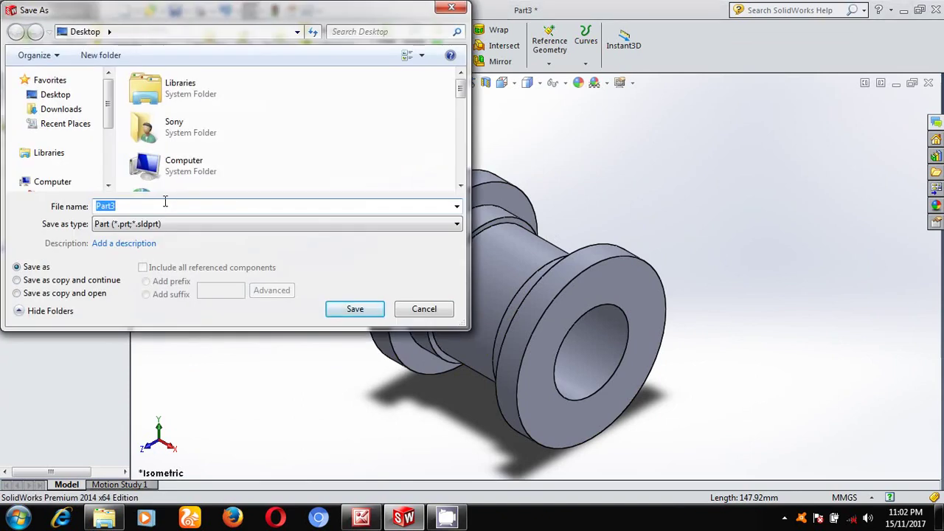
{"action": "type", "text": "top and bottom"}
{"action": "left_click", "coordinate": [345, 311]}
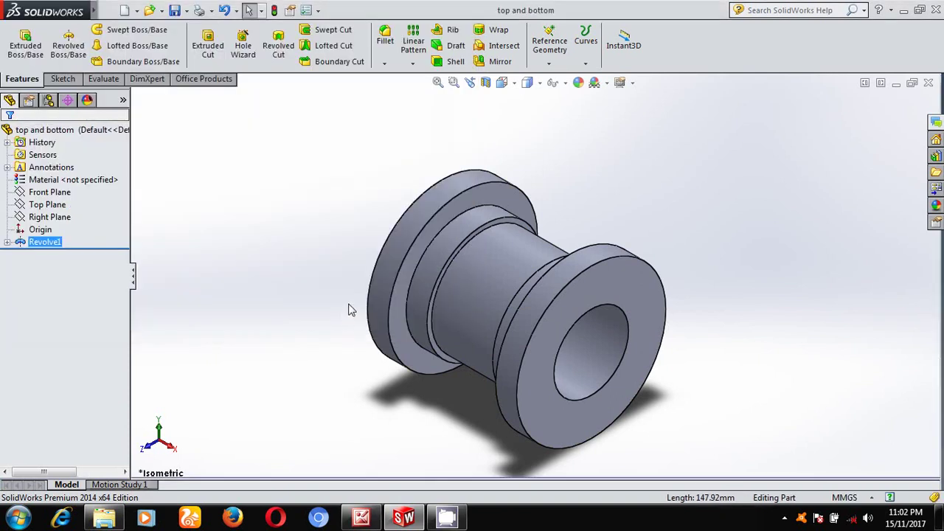
{"action": "left_click", "coordinate": [929, 83]}
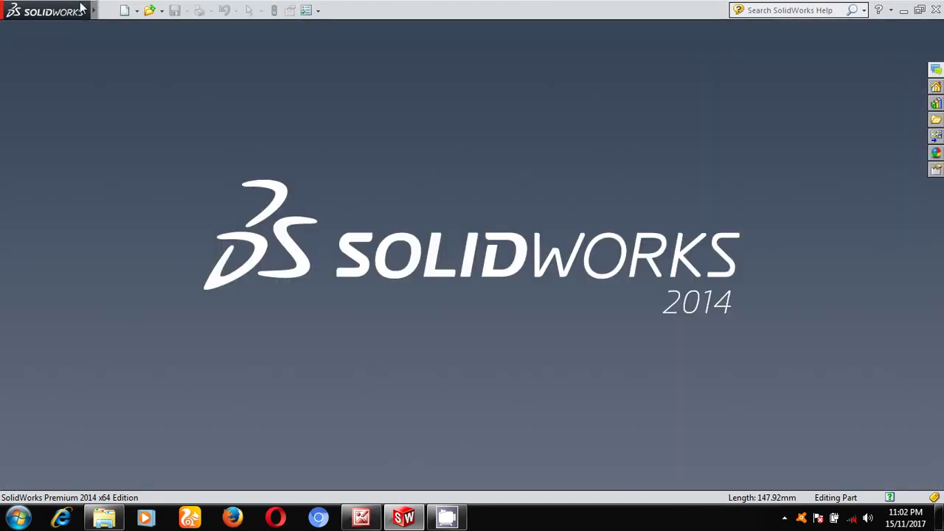
Open the 'top and bottom' part from the Desktop
{"action": "left_click", "coordinate": [135, 9]}
{"action": "left_click", "coordinate": [162, 11]}
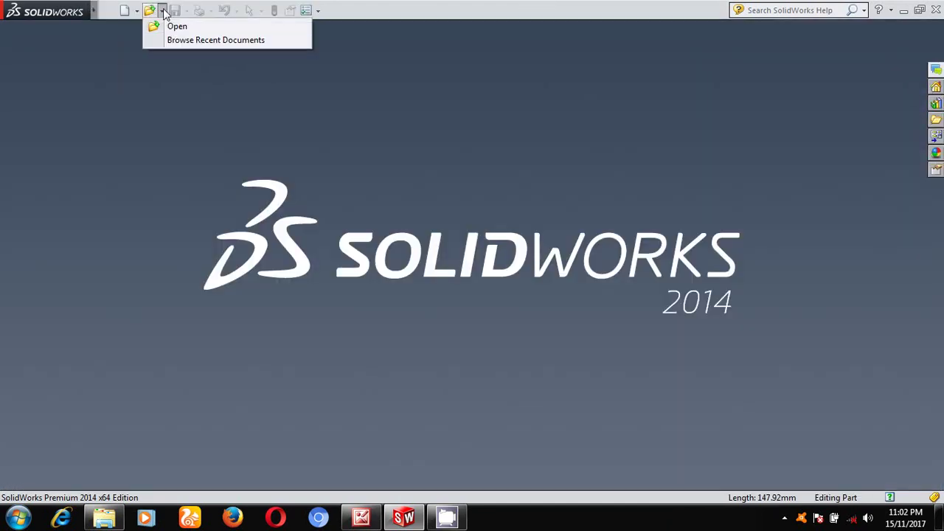
{"action": "left_click", "coordinate": [171, 29]}
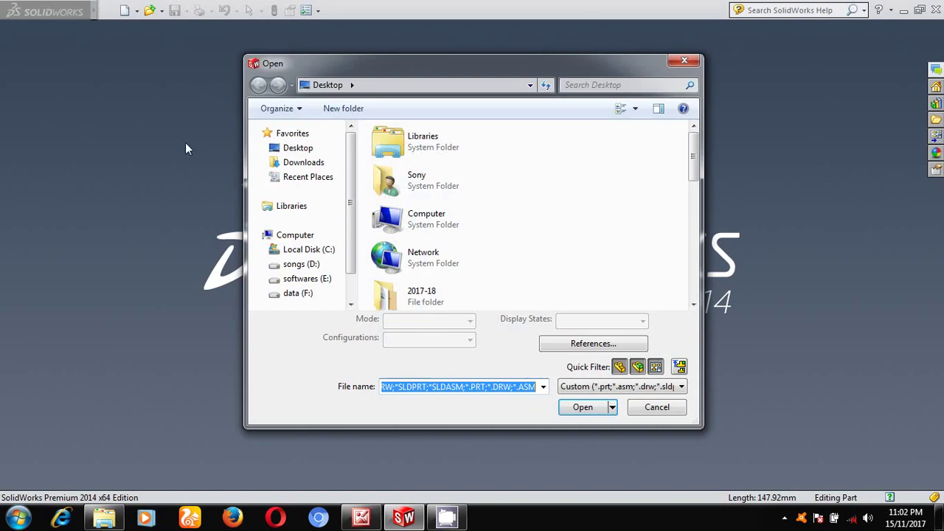
{"action": "left_click", "coordinate": [305, 151]}
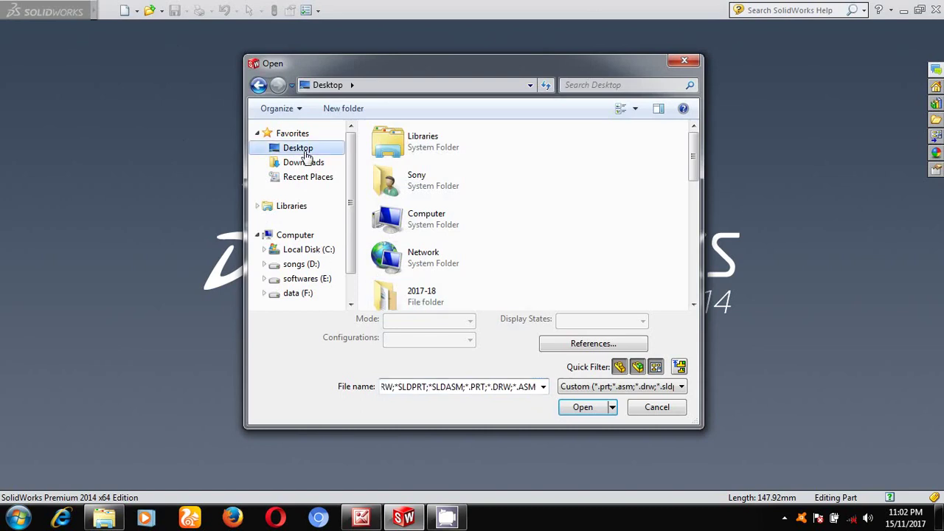
{"action": "left_click_drag", "start_coordinate": [697, 158], "coordinate": [698, 271]}
{"action": "double_click", "coordinate": [466, 294]}
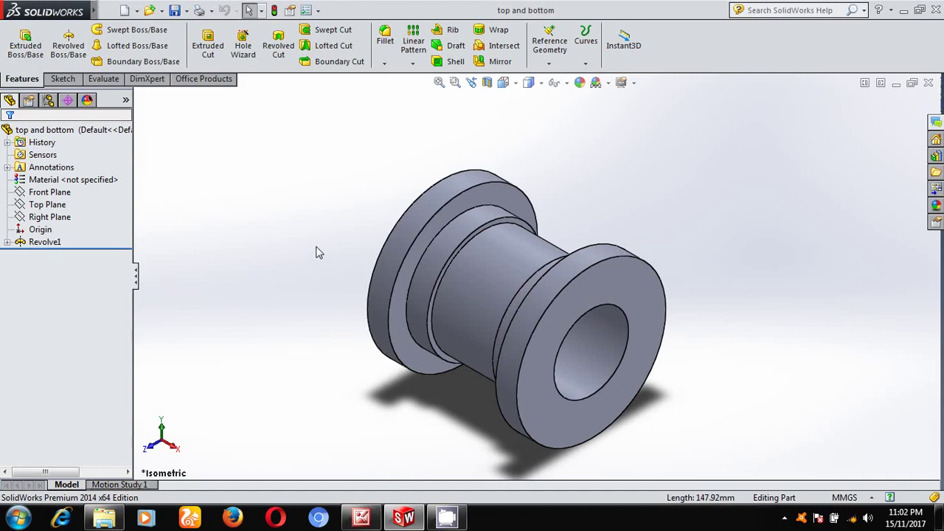
Face the flanged end face squarely and start a circle sketch on it
{"action": "left_click", "coordinate": [610, 292]}
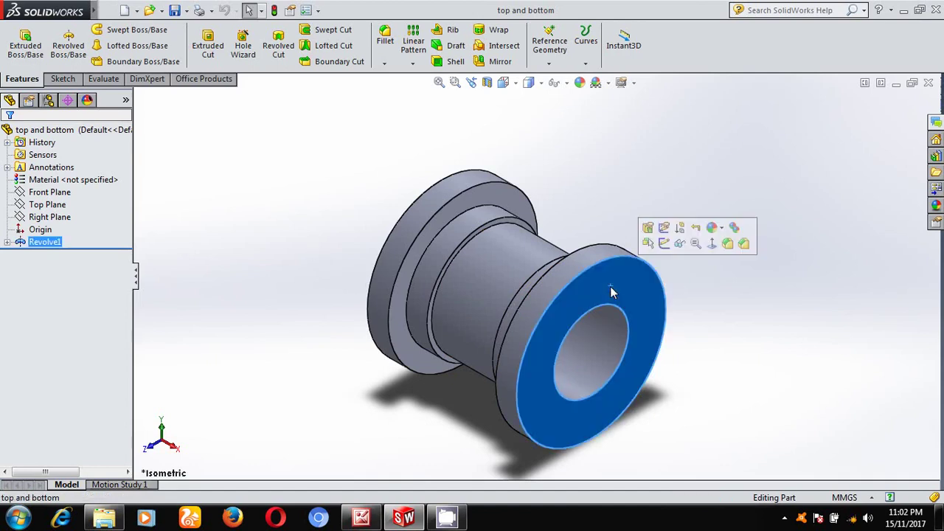
{"action": "left_click", "coordinate": [712, 244]}
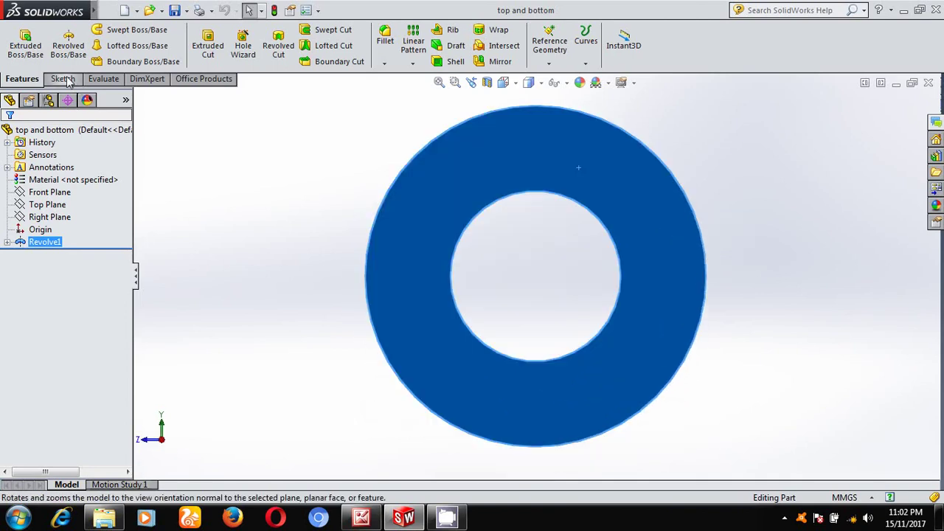
{"action": "left_click", "coordinate": [64, 79]}
{"action": "left_click", "coordinate": [113, 30]}
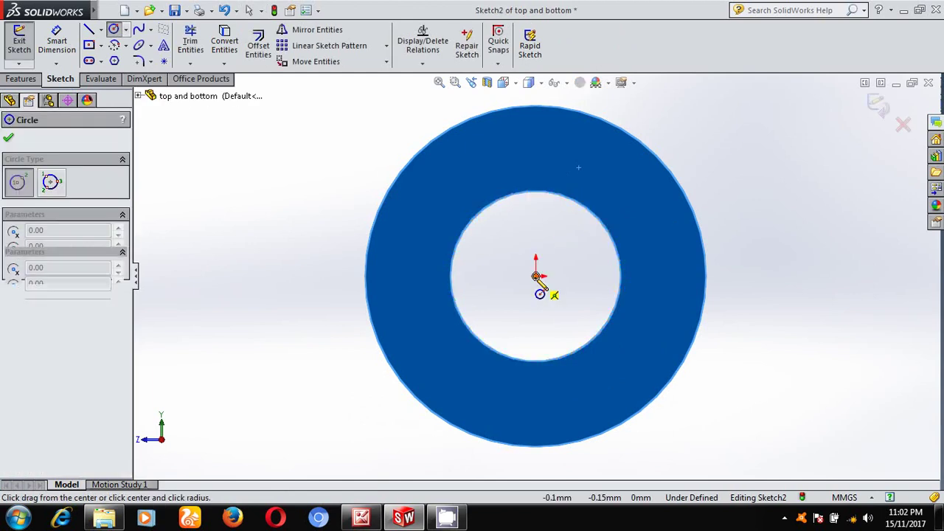
Draw a radius-25 circle at the origin and a horizontal line across its diameter
{"action": "left_click", "coordinate": [536, 276]}
{"action": "left_click", "coordinate": [507, 124]}
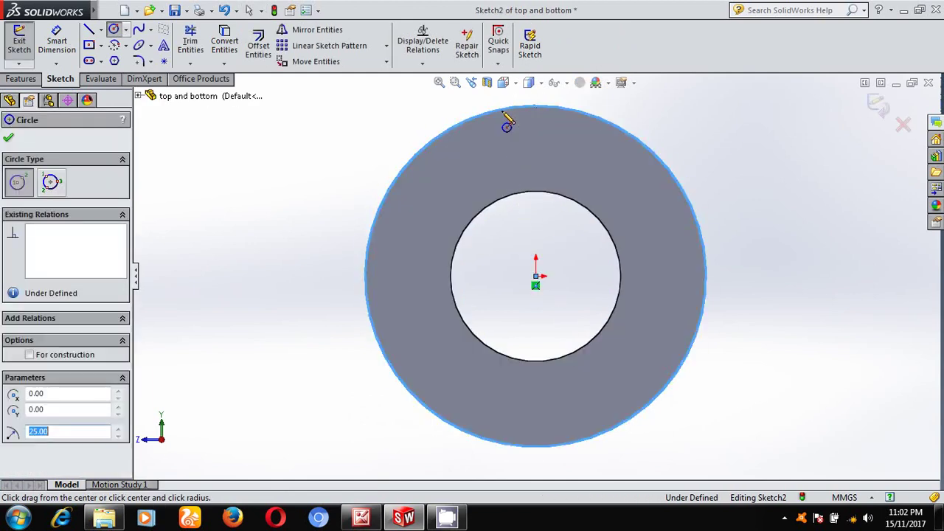
{"action": "left_click", "coordinate": [88, 29]}
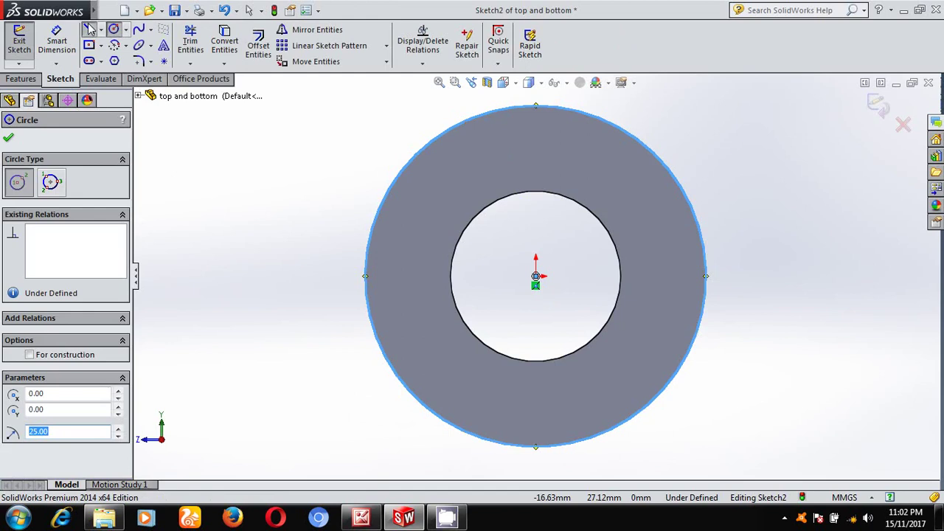
{"action": "left_click", "coordinate": [367, 278]}
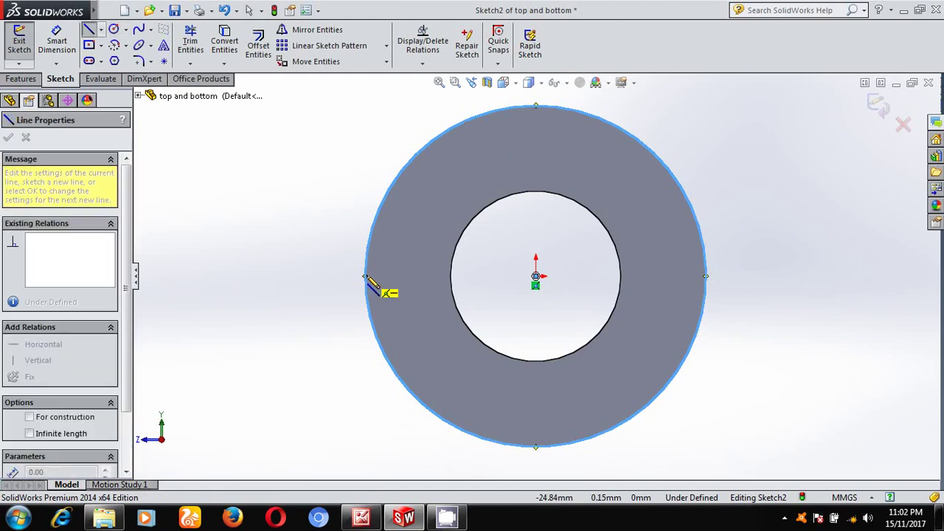
{"action": "left_click", "coordinate": [706, 277]}
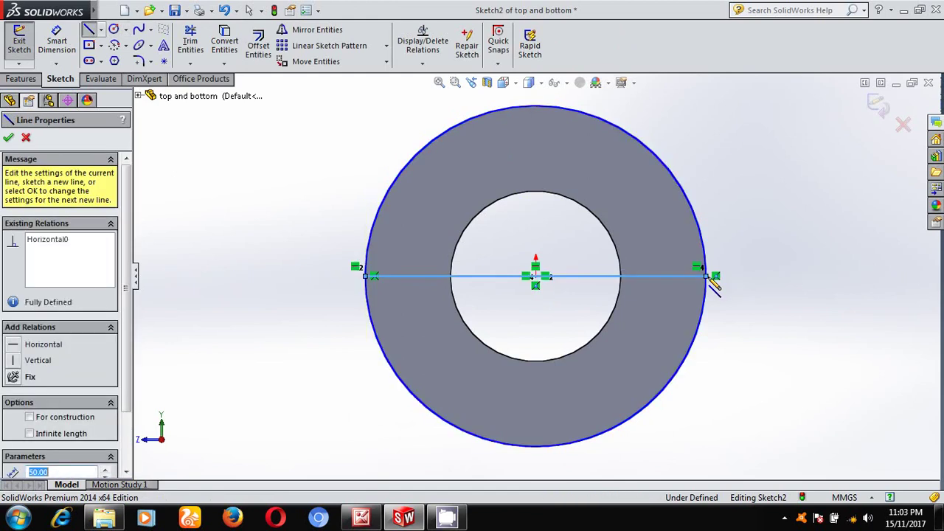
Trim off the circle's upper arc and exit the sketch
{"action": "left_click", "coordinate": [191, 42]}
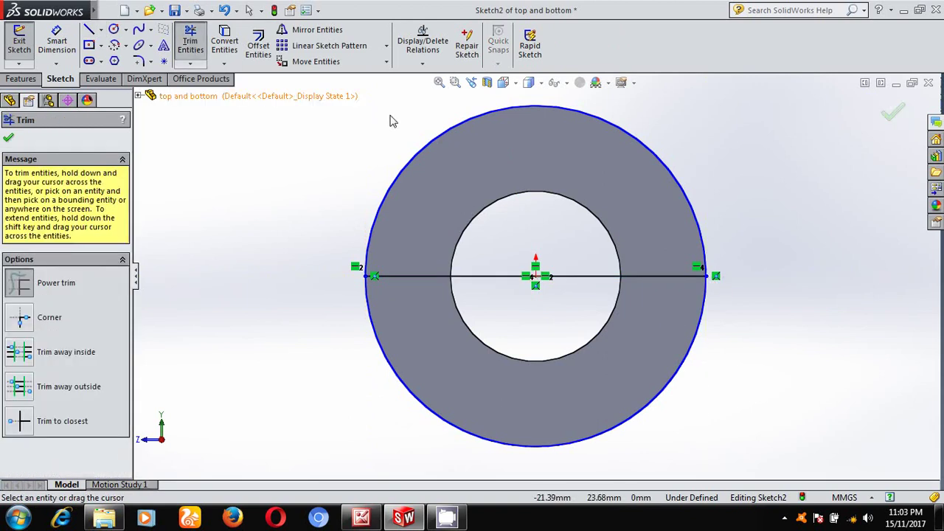
{"action": "left_click_drag", "start_coordinate": [390, 117], "coordinate": [538, 219]}
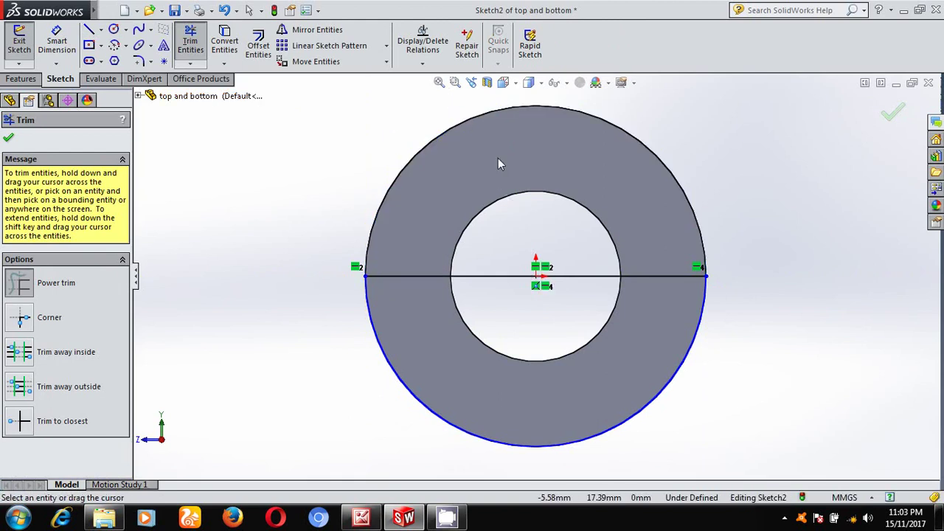
{"action": "left_click", "coordinate": [892, 110]}
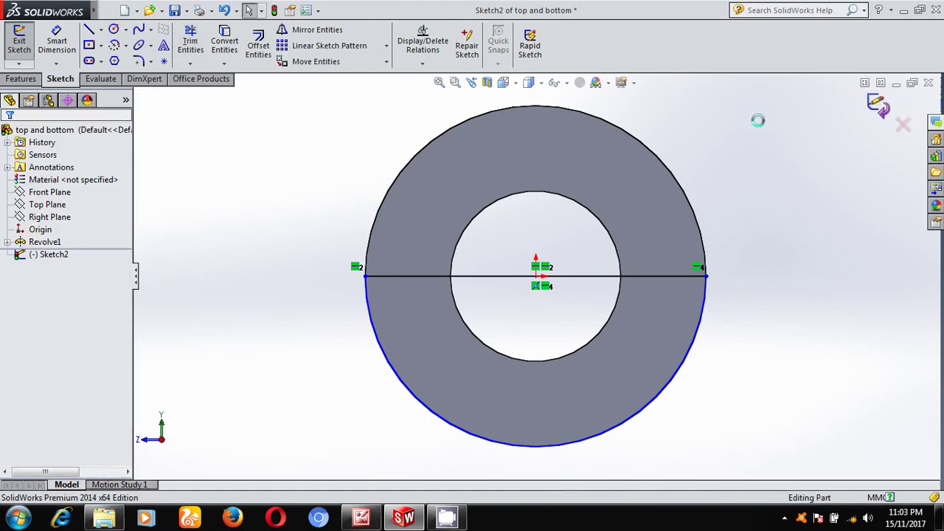
In isometric view, extrude-cut the half-circle Sketch2 80 mm deep, then check the reference drawing
{"action": "key", "text": "space"}
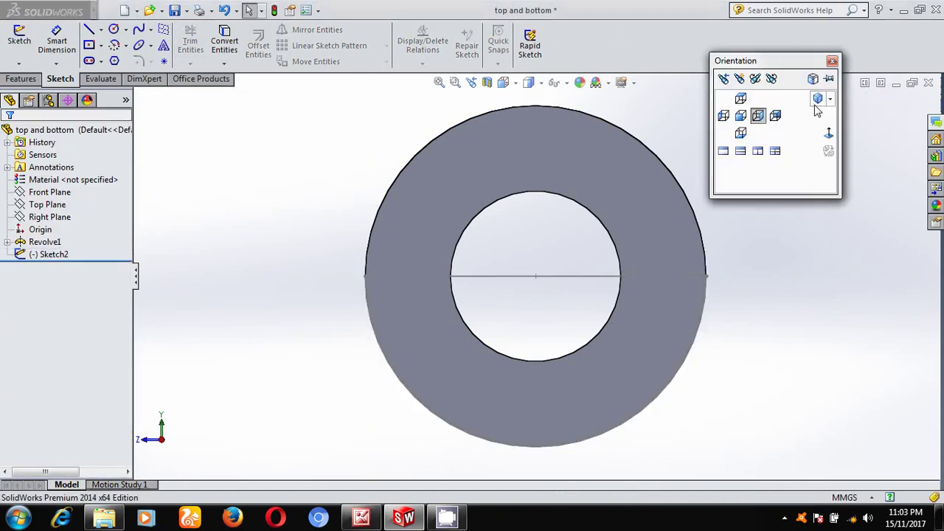
{"action": "left_click", "coordinate": [817, 103]}
{"action": "left_click", "coordinate": [21, 78]}
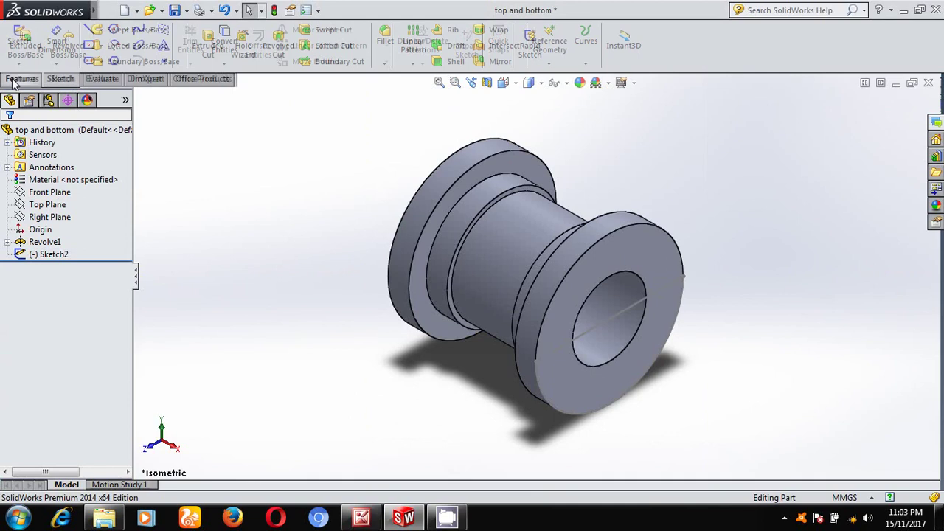
{"action": "left_click", "coordinate": [223, 59]}
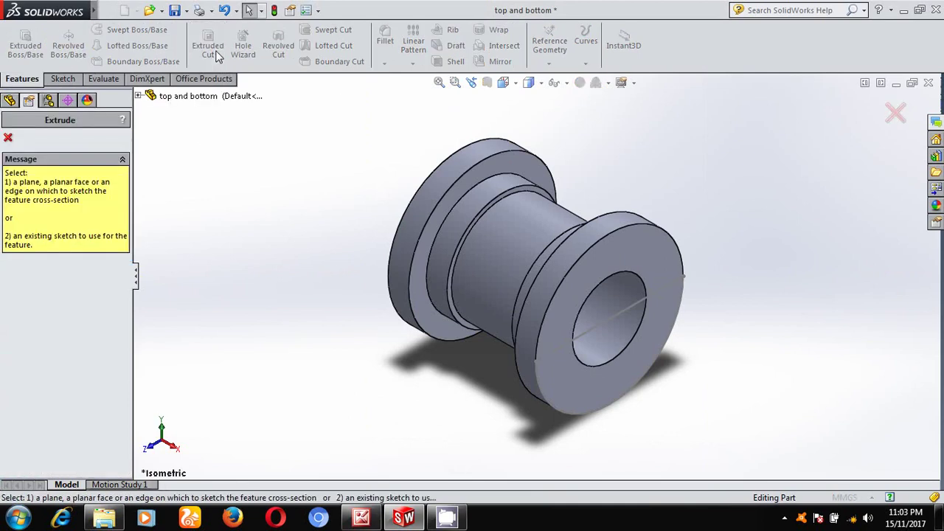
{"action": "left_click", "coordinate": [625, 318]}
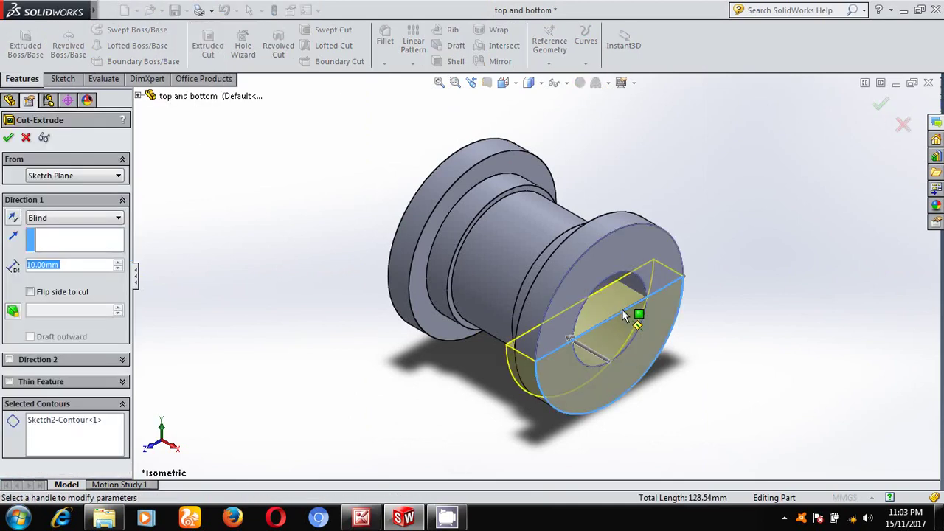
{"action": "left_click", "coordinate": [118, 263]}
{"action": "left_click", "coordinate": [118, 262]}
{"action": "left_click", "coordinate": [118, 262]}
{"action": "left_click", "coordinate": [118, 262]}
{"action": "left_click", "coordinate": [118, 262]}
{"action": "left_click", "coordinate": [118, 263]}
{"action": "left_click", "coordinate": [118, 262]}
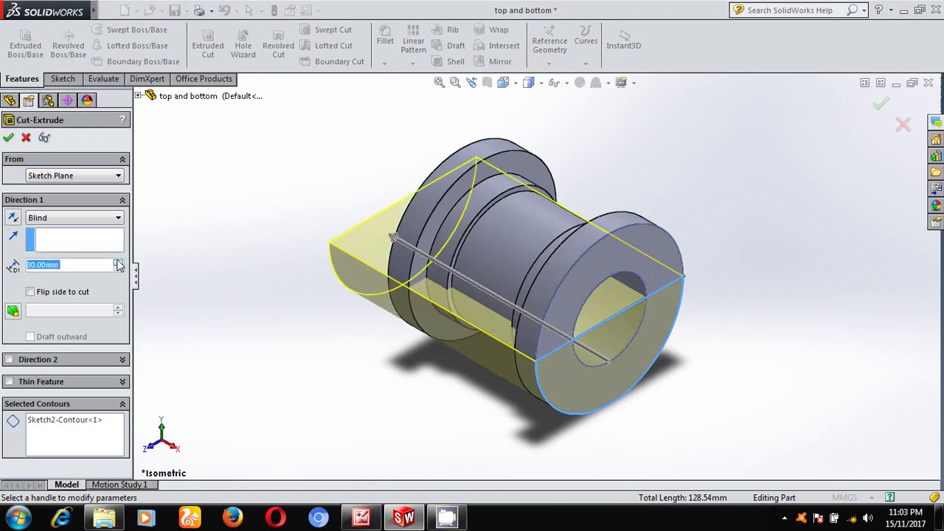
{"action": "left_click", "coordinate": [8, 138]}
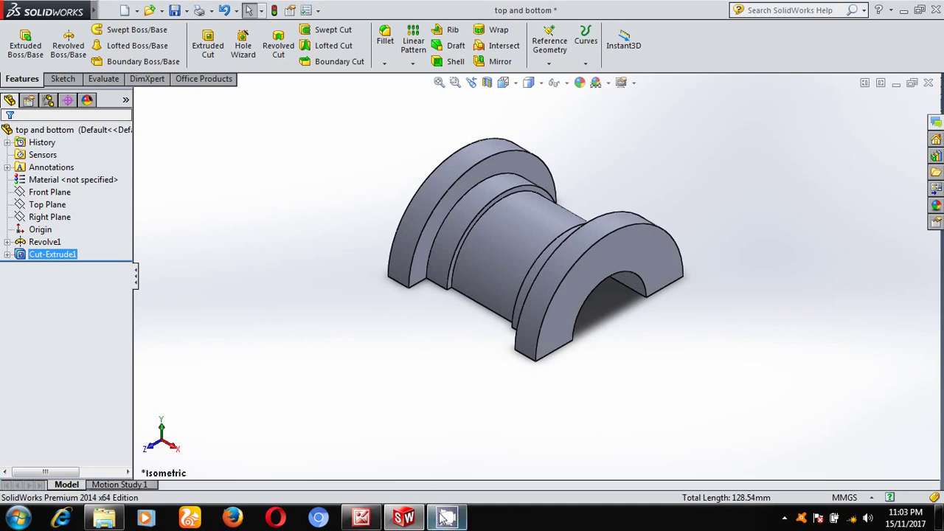
{"action": "left_click", "coordinate": [377, 519]}
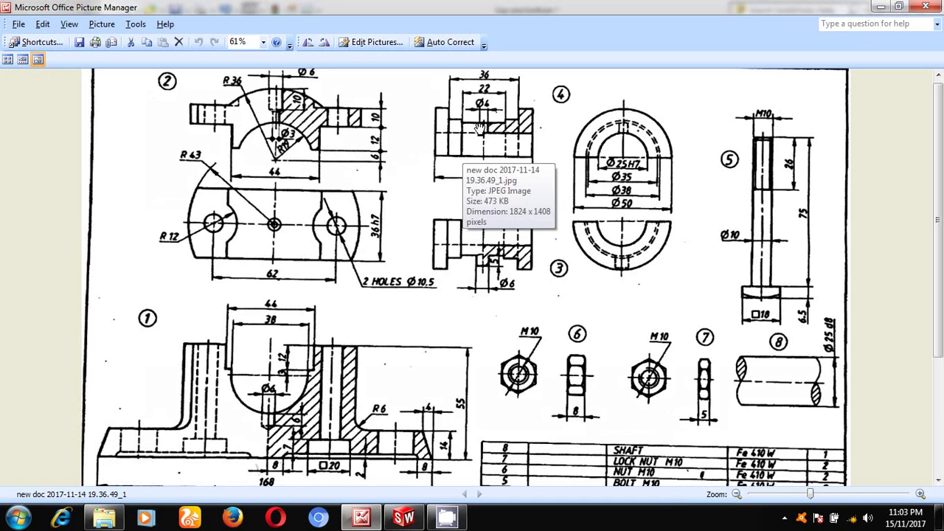
{"action": "left_click", "coordinate": [408, 518]}
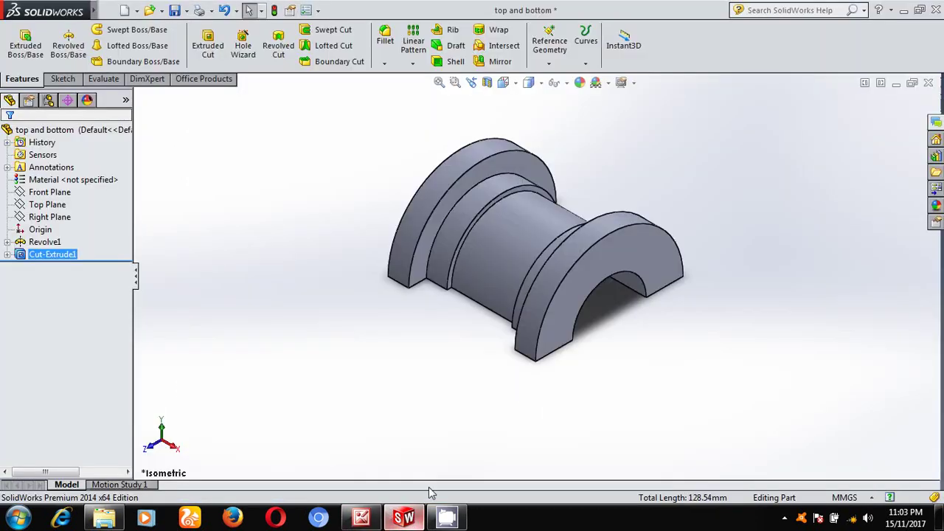
Select the half-shell's flat face, view it Normal To, and start a circle sketch
{"action": "middle_click_drag", "start_coordinate": [561, 295], "coordinate": [550, 96]}
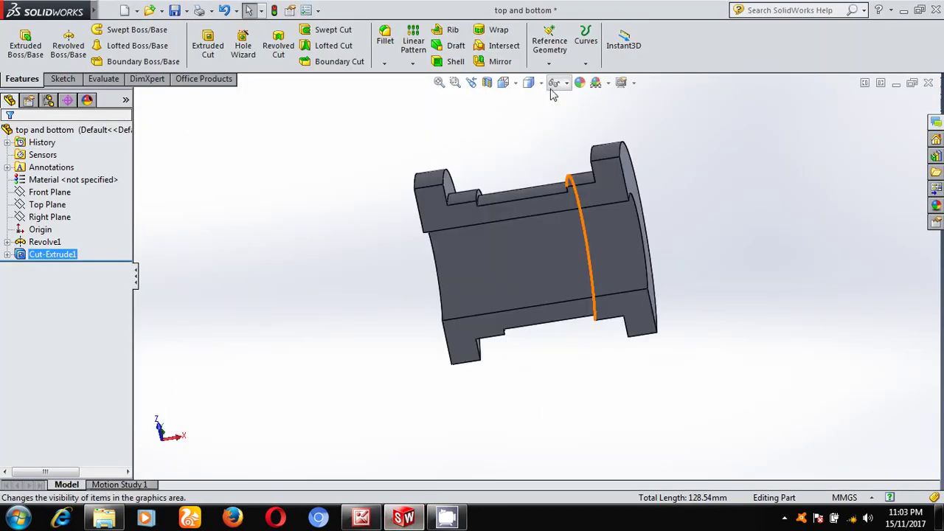
{"action": "left_click", "coordinate": [557, 208]}
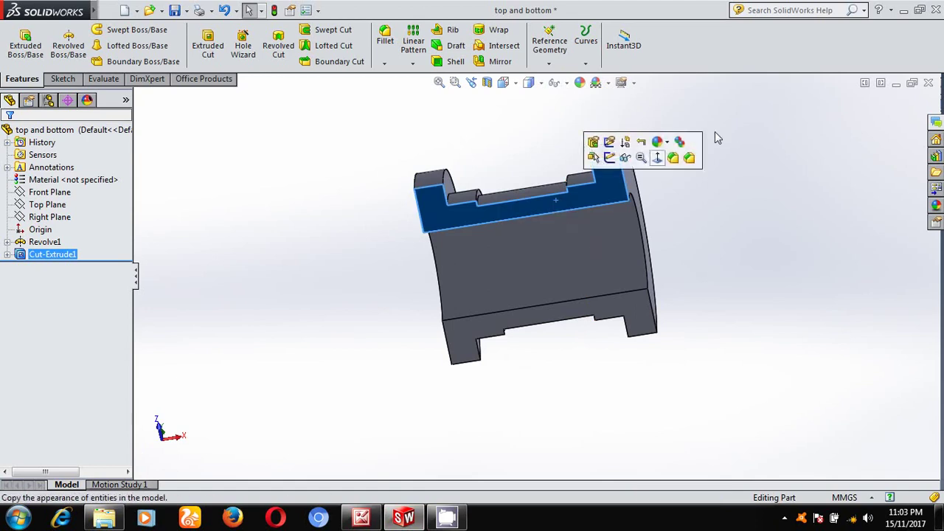
{"action": "left_click", "coordinate": [661, 154]}
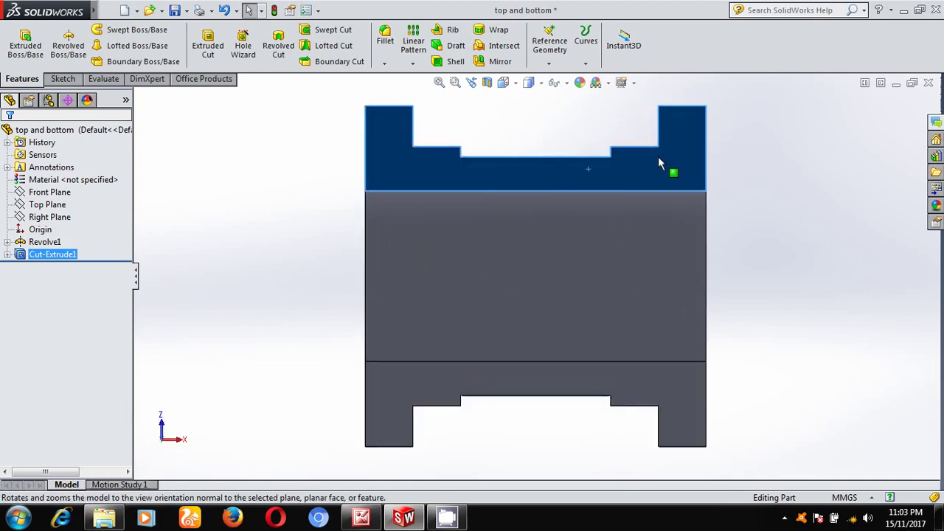
{"action": "left_click", "coordinate": [62, 79]}
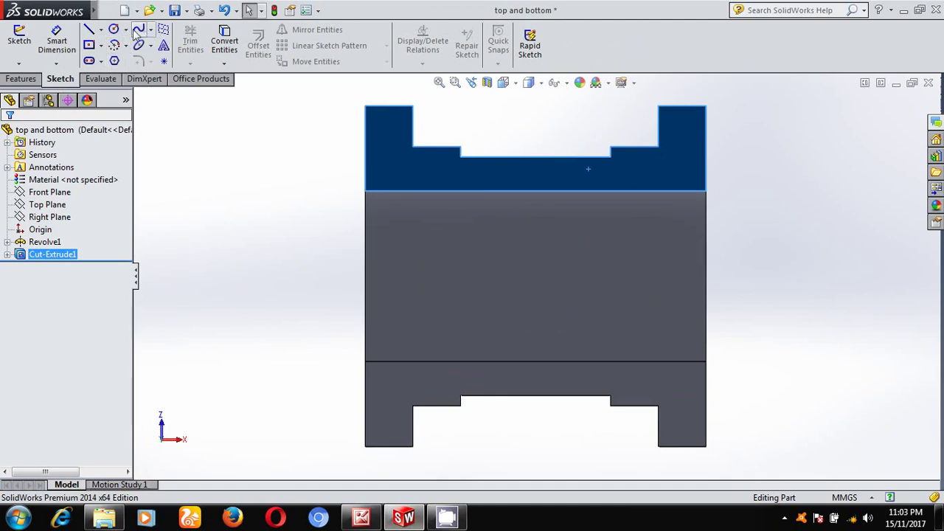
{"action": "left_click", "coordinate": [114, 29]}
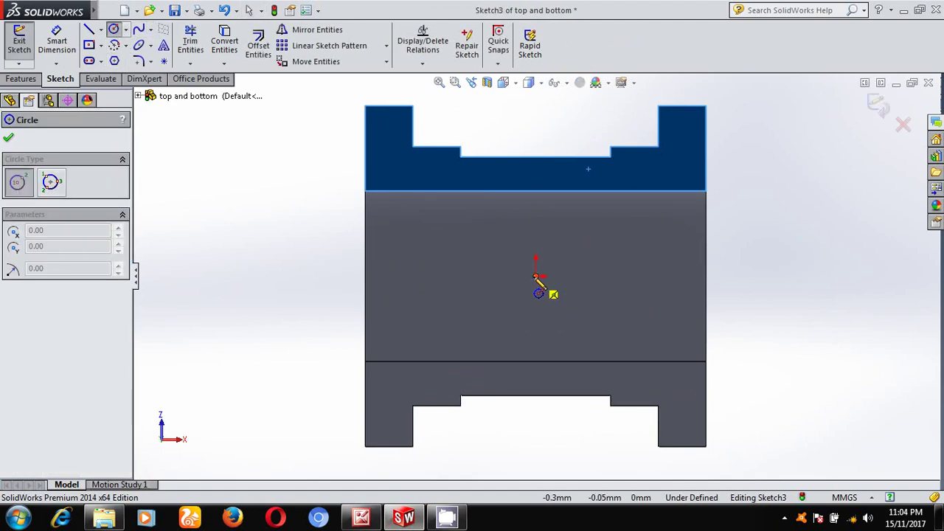
Draw a circle at the origin, dimension it to Ø4 mm, and exit the sketch
{"action": "left_click", "coordinate": [535, 277]}
{"action": "left_click", "coordinate": [557, 236]}
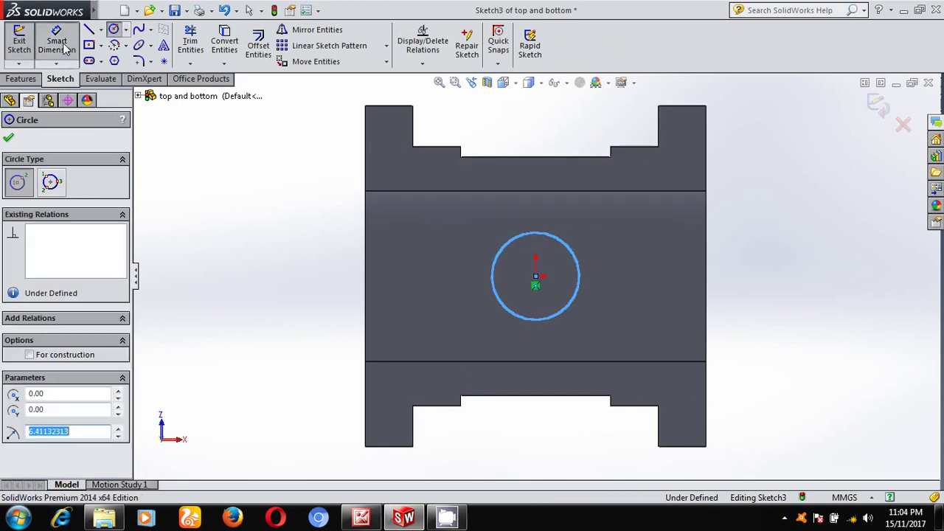
{"action": "key", "text": "Escape"}
{"action": "left_click", "coordinate": [559, 238]}
{"action": "left_click", "coordinate": [766, 314]}
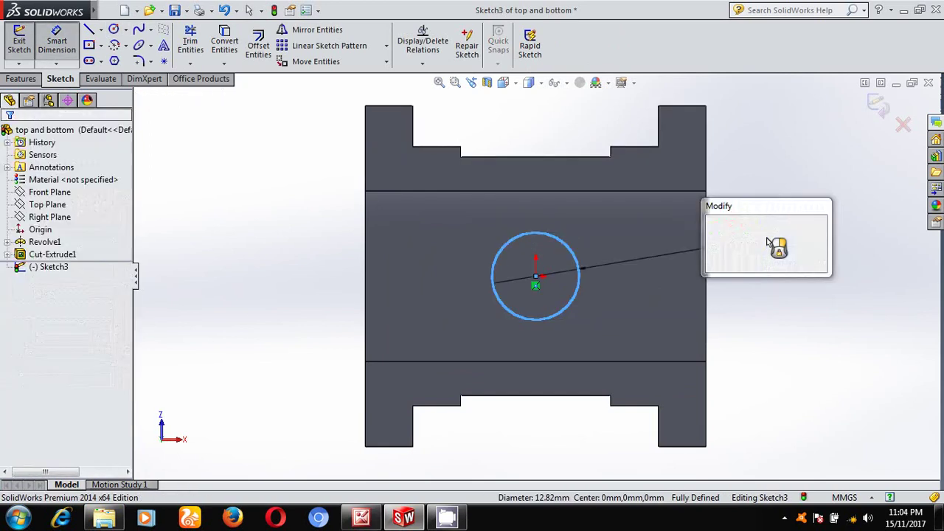
{"action": "type", "text": "4"}
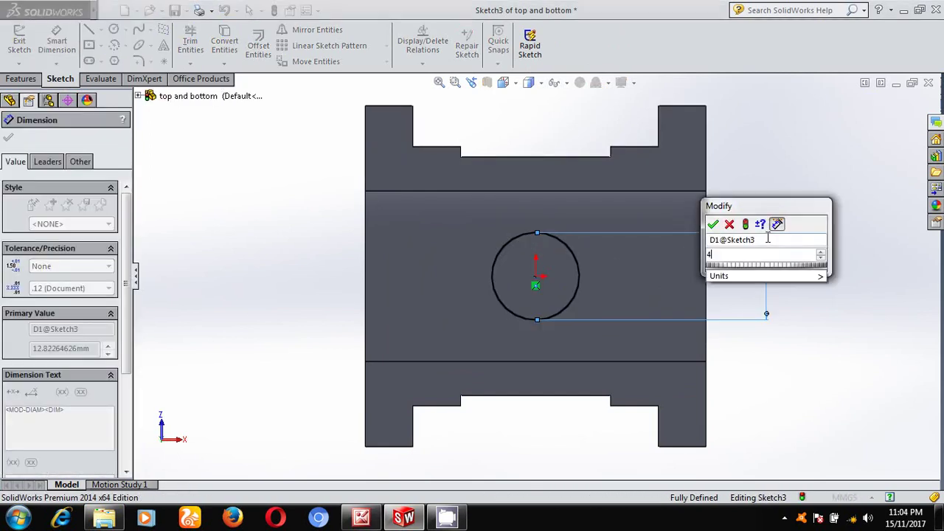
{"action": "key", "text": "Return"}
{"action": "left_click", "coordinate": [9, 137]}
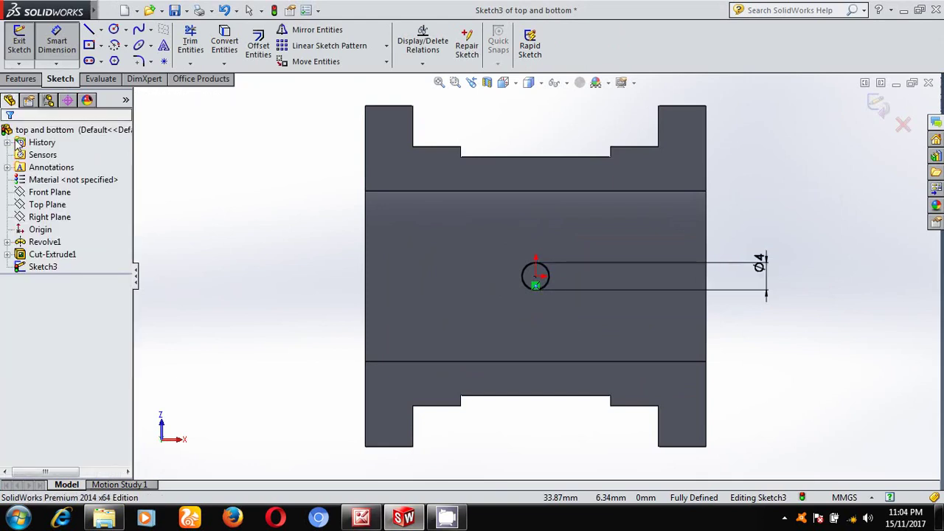
{"action": "left_click", "coordinate": [877, 105]}
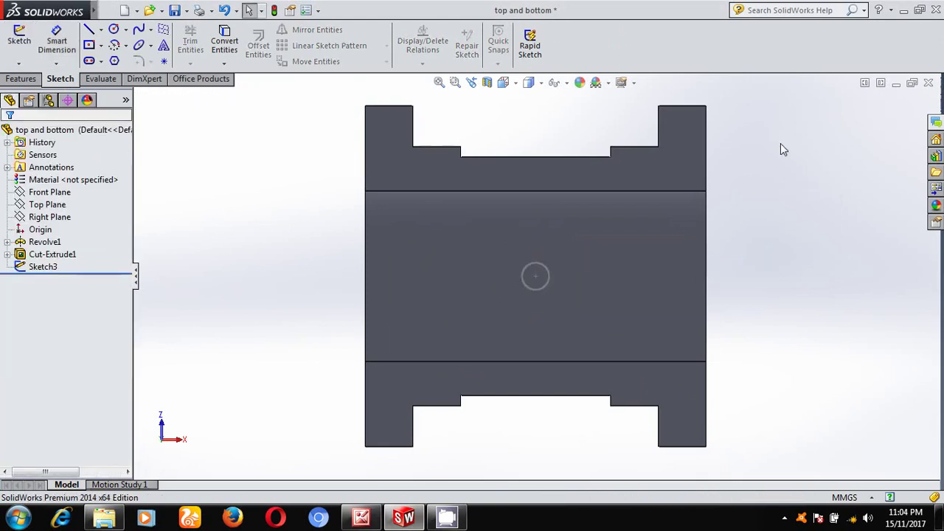
From the isometric view, extrude-cut Sketch3 to make a Ø4 mm hole through the half-shell
{"action": "key", "text": "space"}
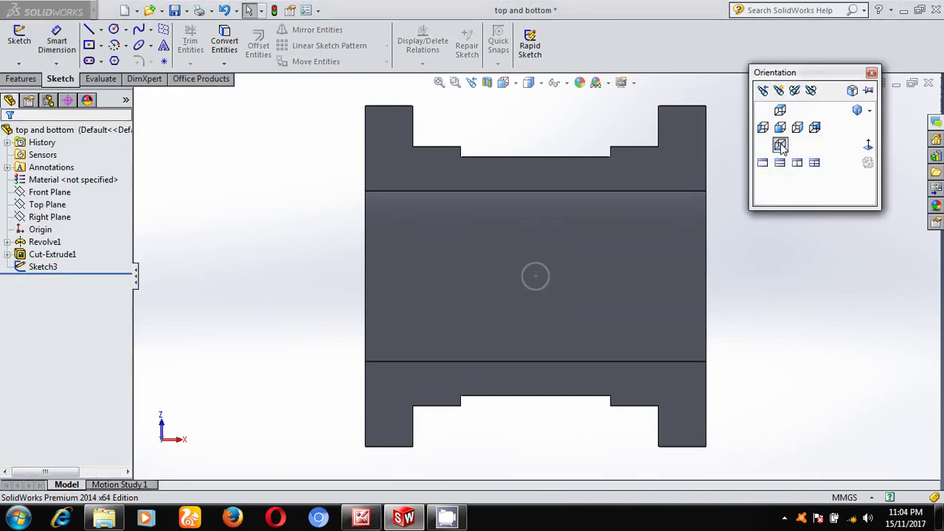
{"action": "left_click", "coordinate": [857, 110]}
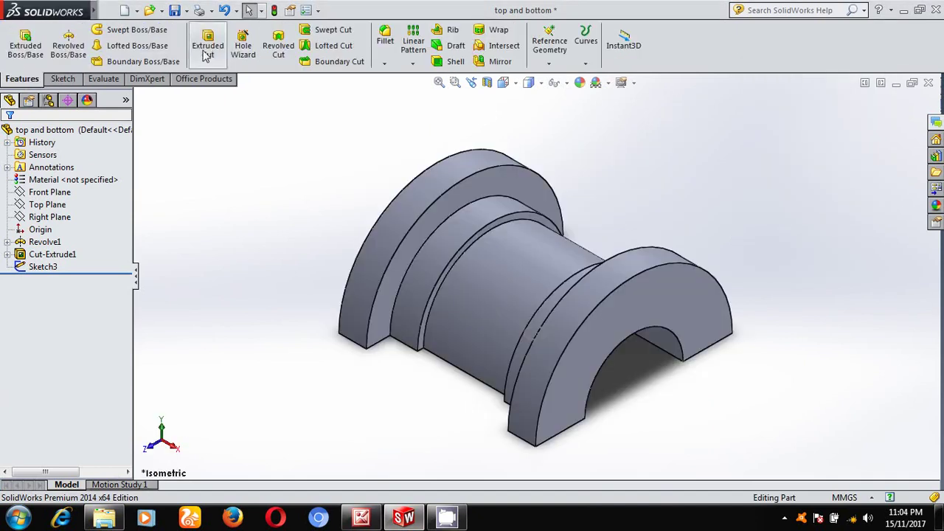
{"action": "left_click", "coordinate": [206, 56]}
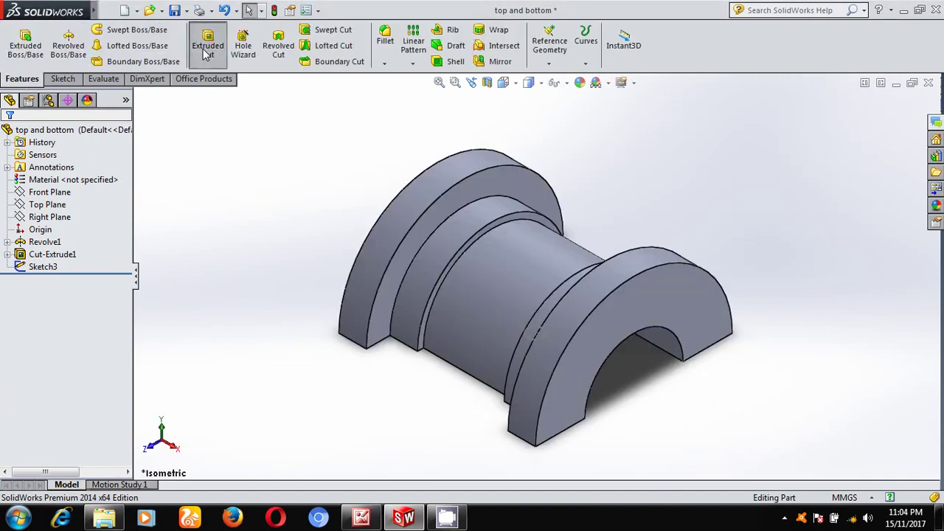
{"action": "left_click", "coordinate": [542, 343]}
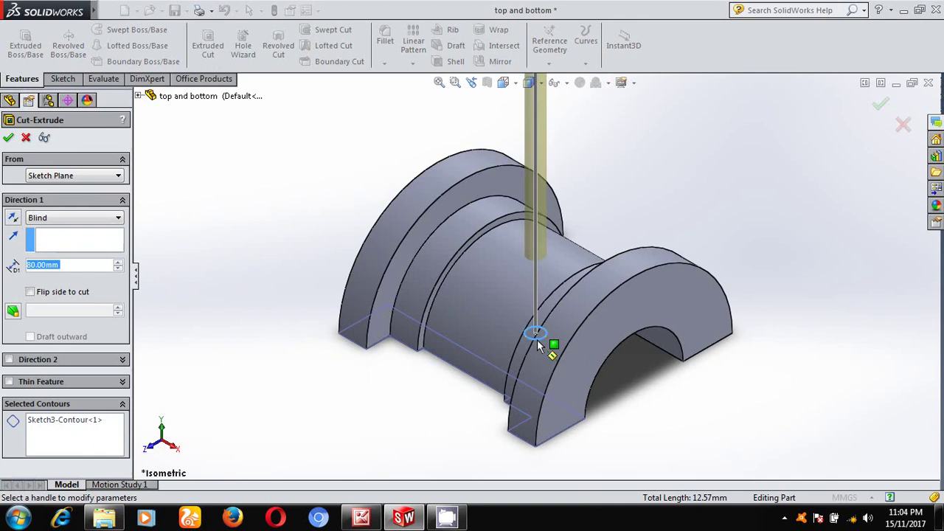
{"action": "left_click", "coordinate": [9, 138]}
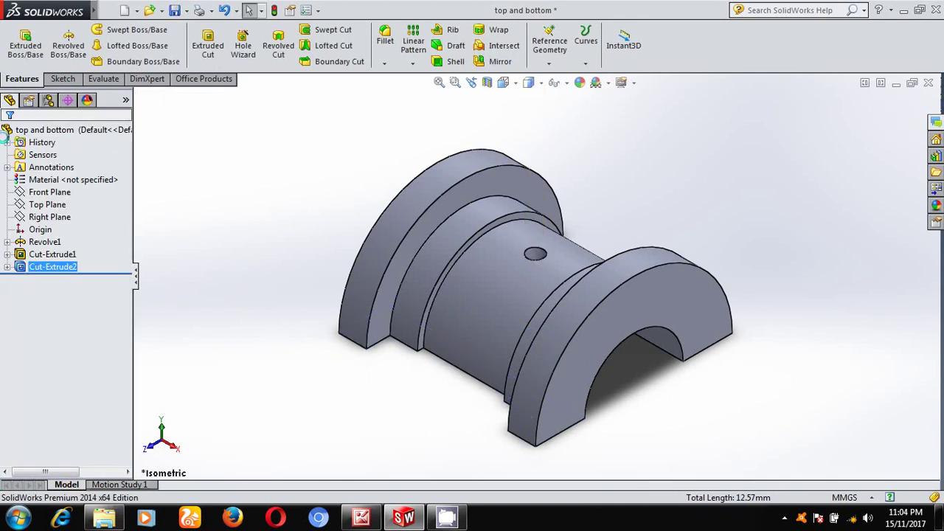
{"action": "left_click", "coordinate": [187, 10]}
Save the part as a new file named 'bearing top half'
{"action": "left_click", "coordinate": [201, 40]}
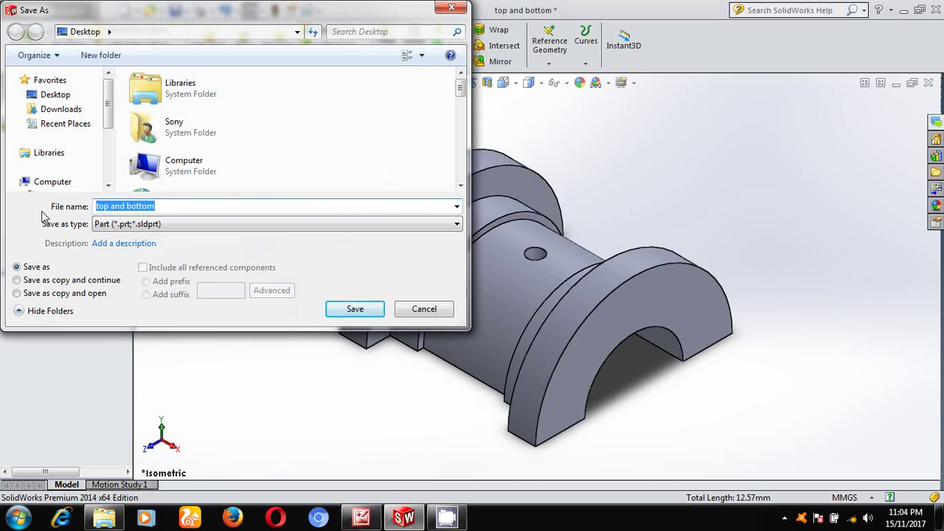
{"action": "type", "text": "beari"}
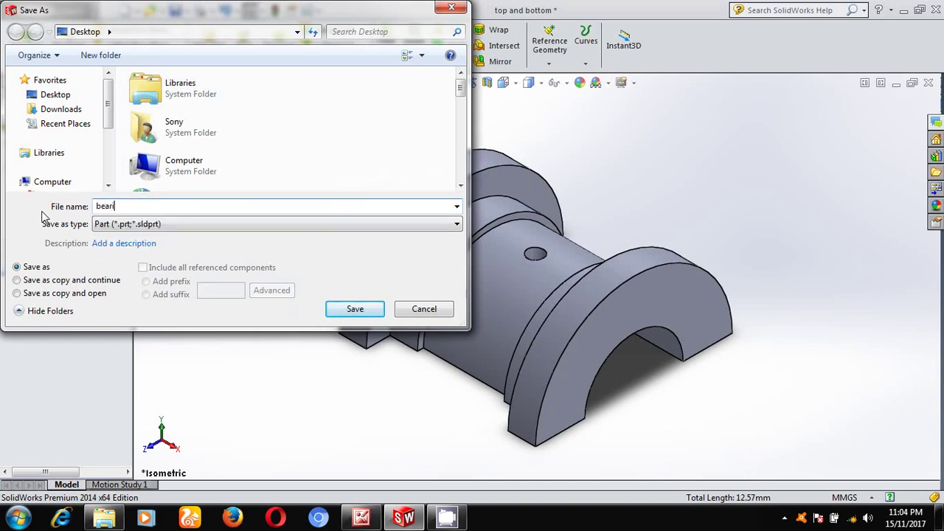
{"action": "type", "text": "n g"}
{"action": "key", "text": "BackSpace"}
{"action": "type", "text": "g top half"}
{"action": "left_click", "coordinate": [362, 306]}
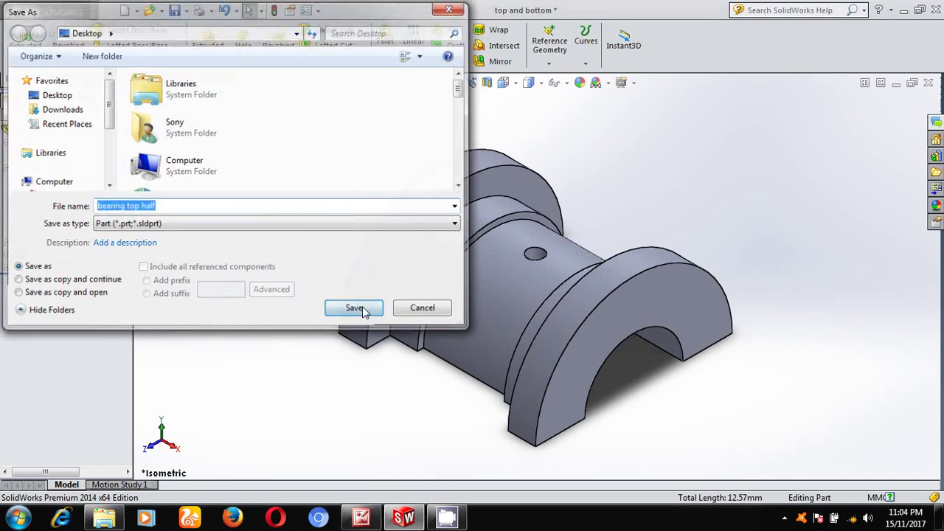
{"action": "left_click", "coordinate": [161, 10]}
Reopen 'top and bottom.SLDPRT' and view its ring-shaped end face Normal To
{"action": "left_click", "coordinate": [173, 31]}
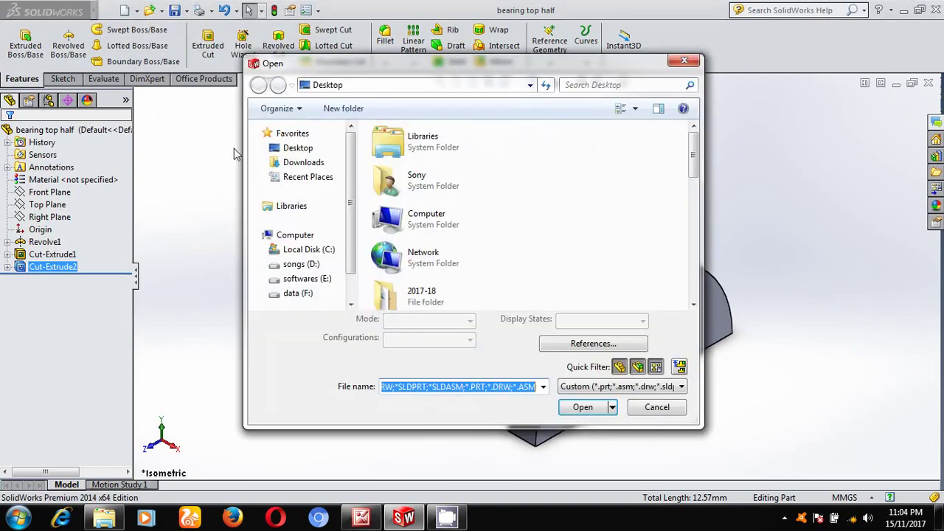
{"action": "left_click_drag", "start_coordinate": [692, 168], "coordinate": [683, 300]}
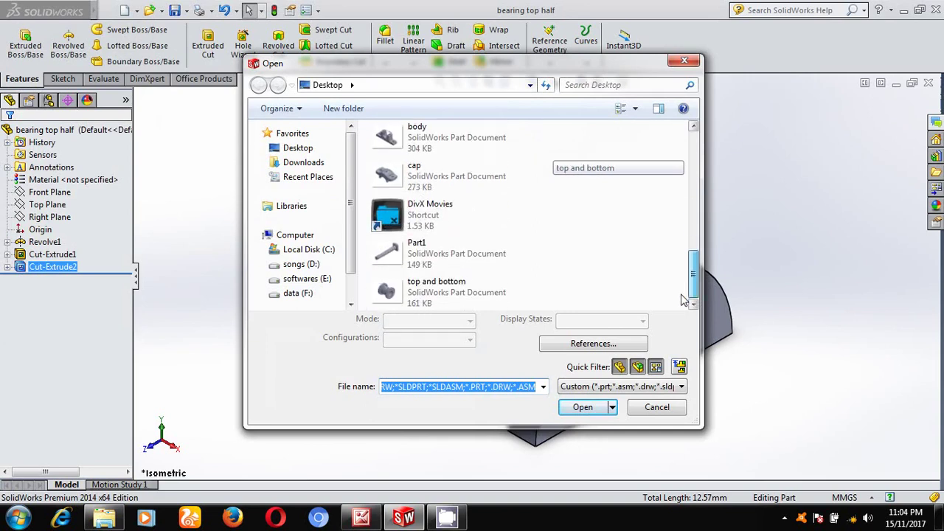
{"action": "double_click", "coordinate": [426, 288]}
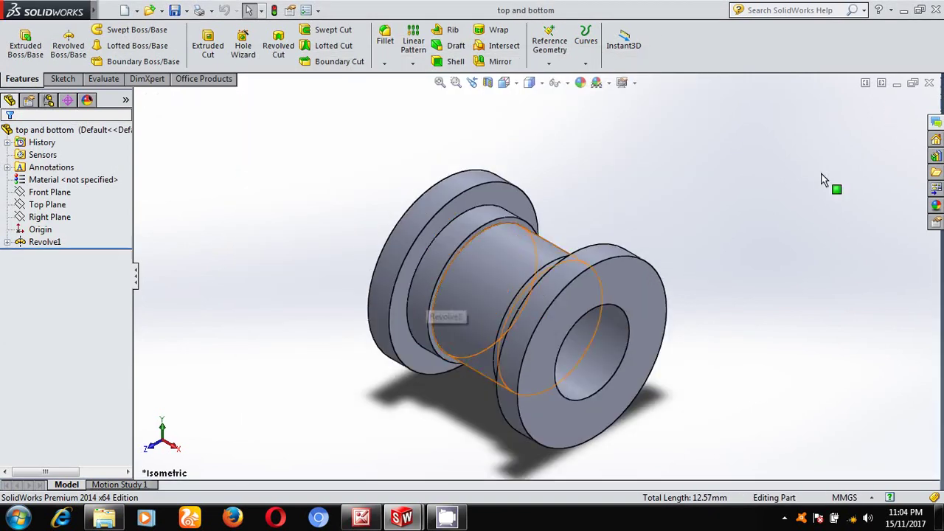
{"action": "left_click", "coordinate": [638, 295]}
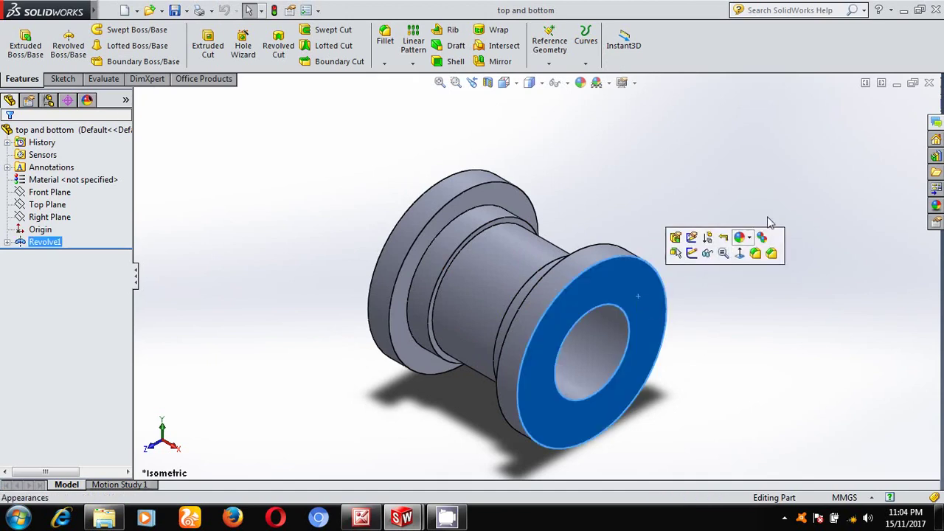
{"action": "left_click", "coordinate": [741, 253]}
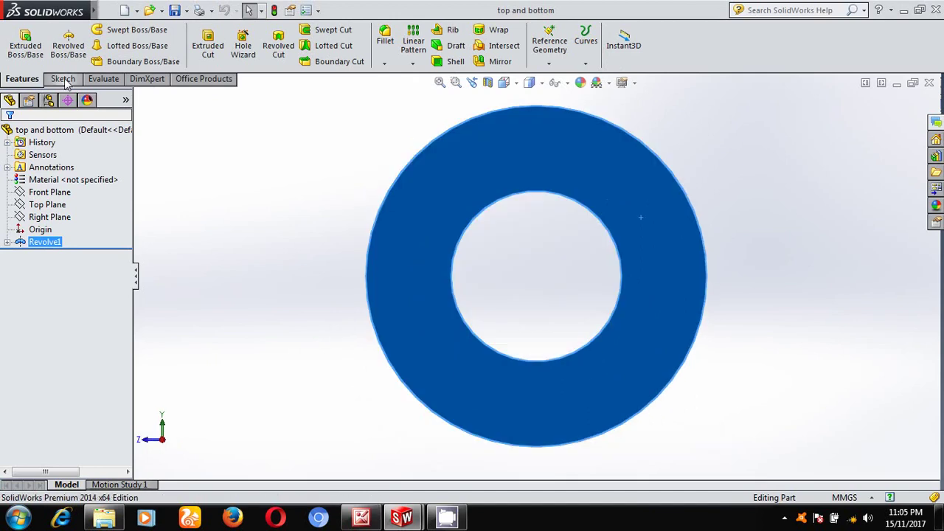
{"action": "left_click", "coordinate": [65, 79]}
Draw a radius-25 circle at the origin with a horizontal line through its centre
{"action": "left_click", "coordinate": [114, 30]}
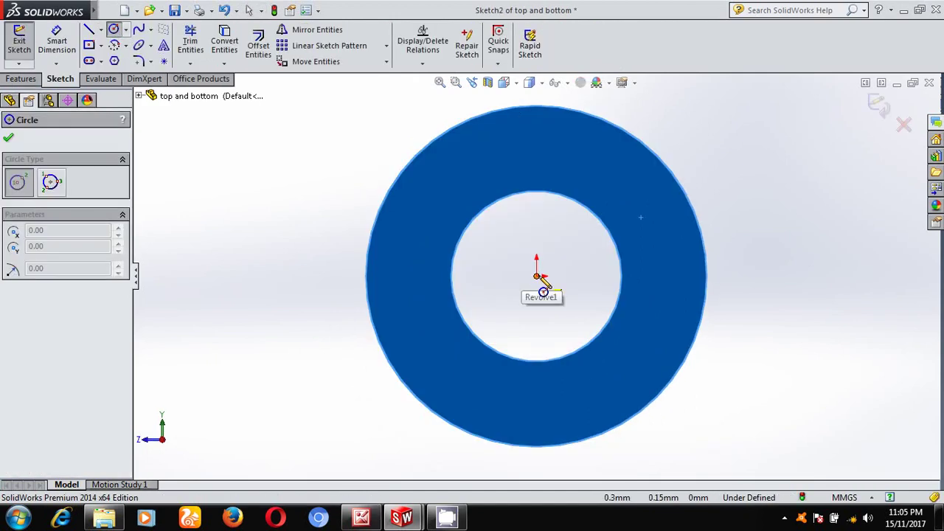
{"action": "left_click", "coordinate": [537, 278]}
{"action": "left_click", "coordinate": [535, 106]}
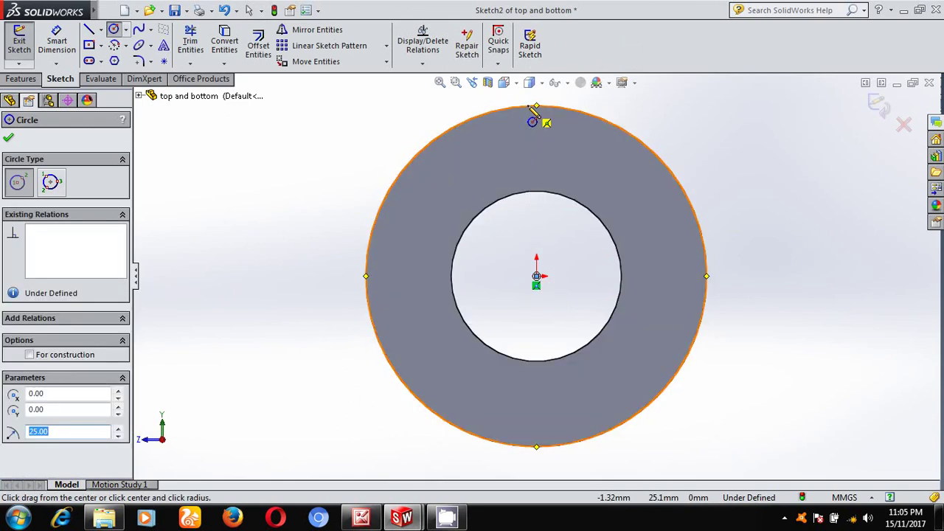
{"action": "left_click", "coordinate": [89, 30]}
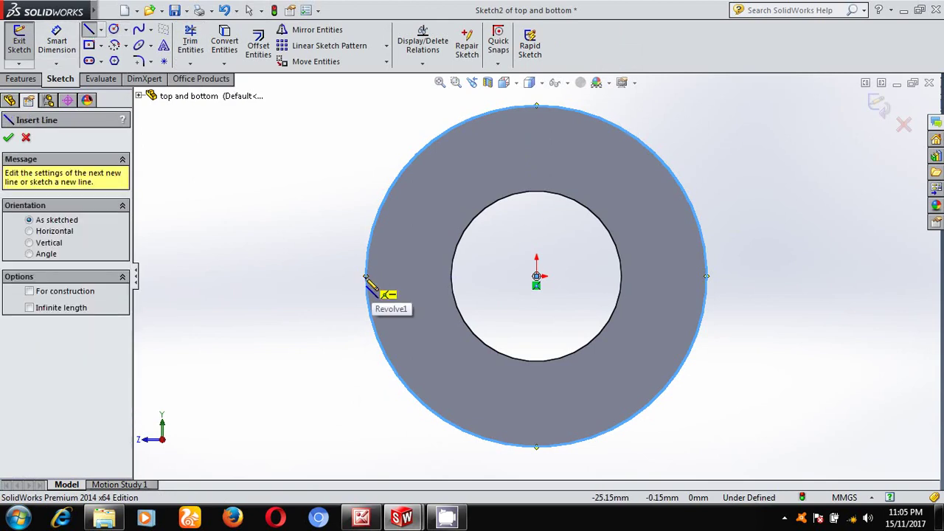
{"action": "left_click", "coordinate": [366, 277]}
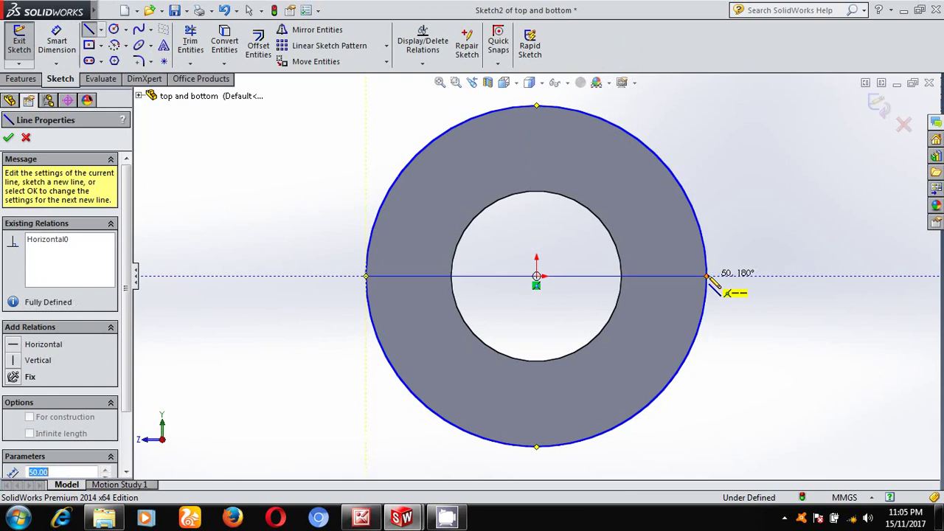
{"action": "left_click", "coordinate": [706, 276]}
Trim away the circle's lower arc, exit the sketch, and return to isometric view
{"action": "left_click", "coordinate": [190, 43]}
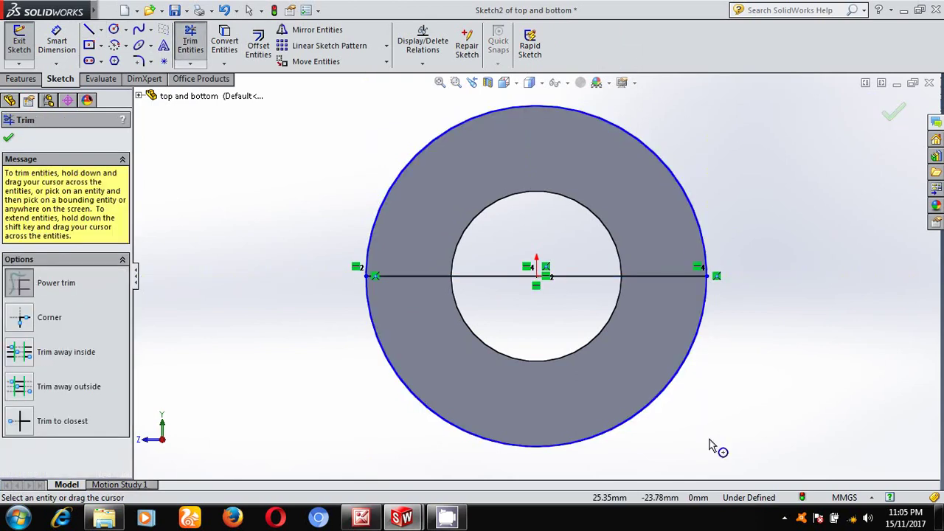
{"action": "left_click_drag", "start_coordinate": [711, 443], "coordinate": [552, 333]}
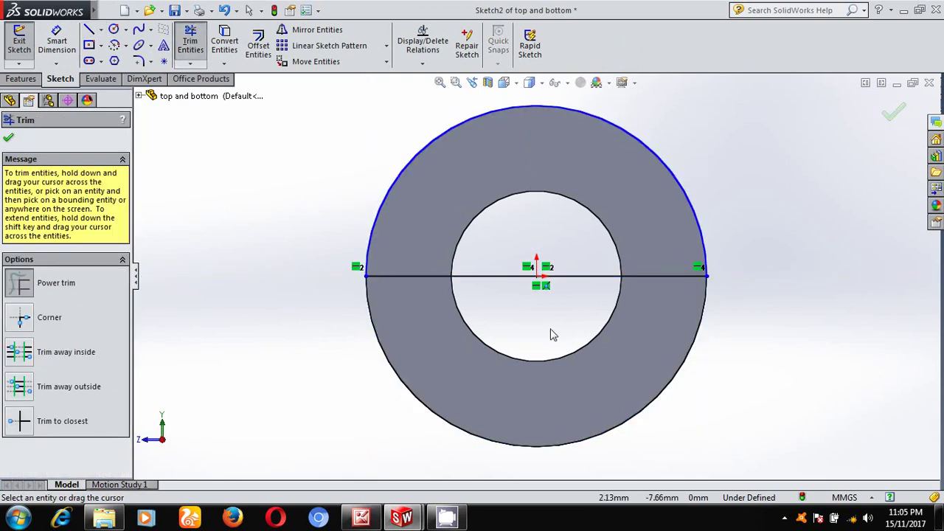
{"action": "left_click", "coordinate": [887, 118]}
{"action": "left_click", "coordinate": [891, 114]}
{"action": "key", "text": "space"}
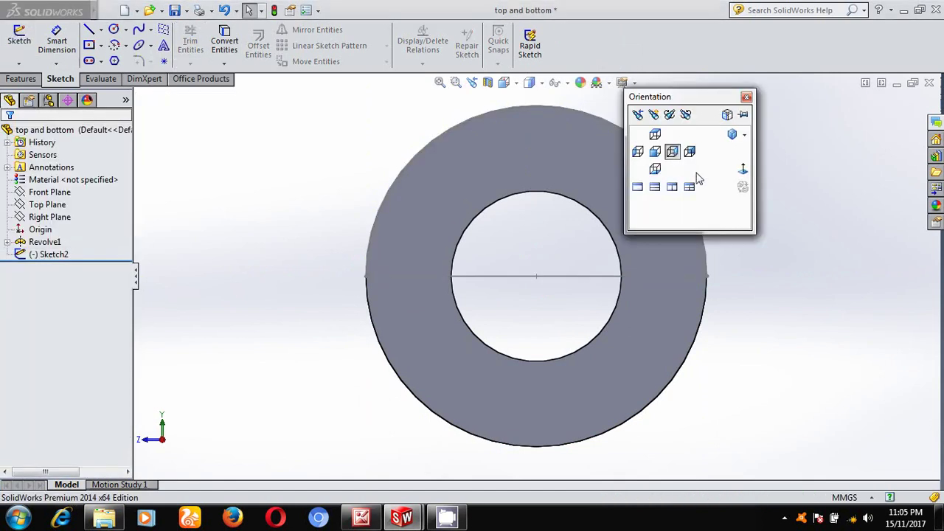
{"action": "left_click", "coordinate": [732, 135]}
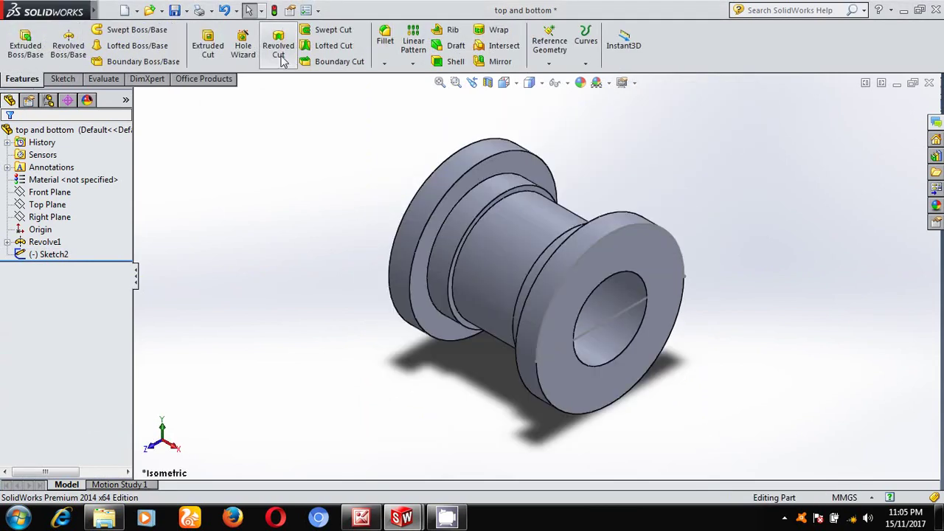
Extrude-cut the upper half-circle sketch blind 80 mm, then bring up the reference drawing
{"action": "left_click", "coordinate": [213, 47]}
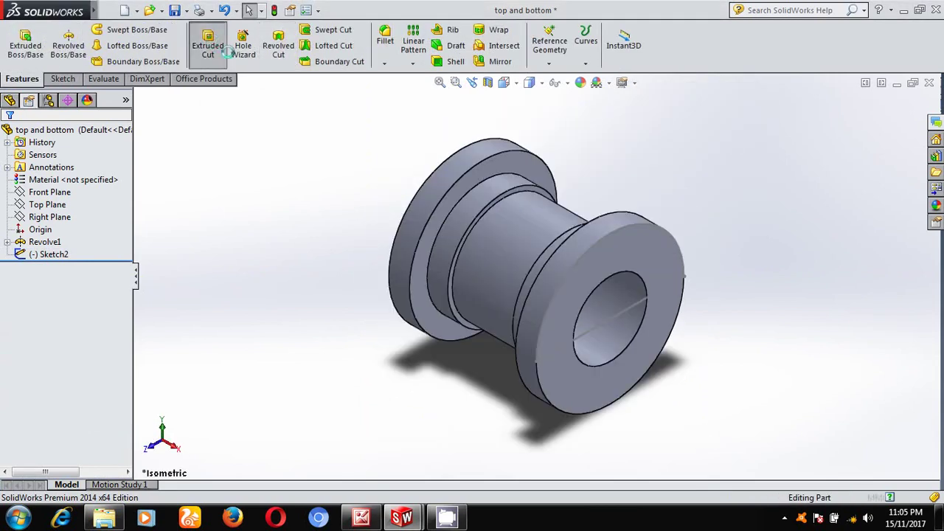
{"action": "left_click", "coordinate": [616, 316]}
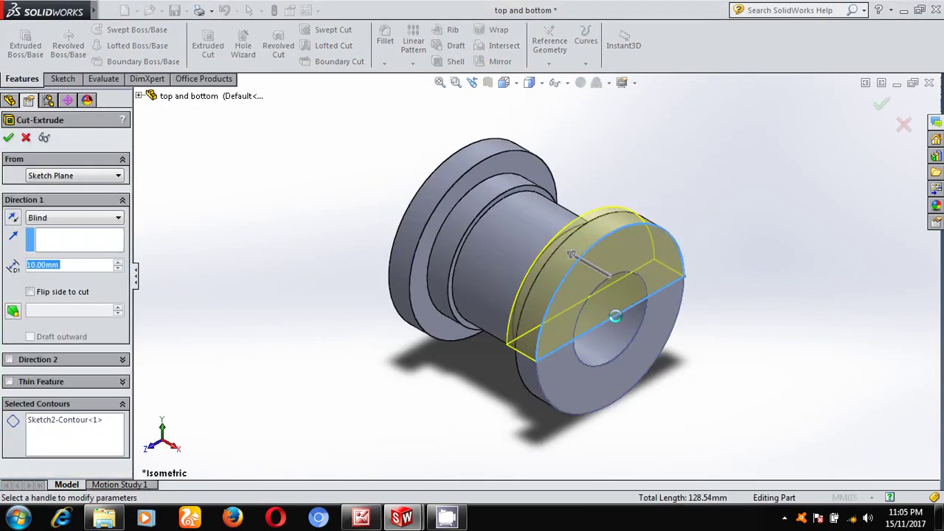
{"action": "left_click", "coordinate": [117, 262]}
{"action": "left_click", "coordinate": [117, 262]}
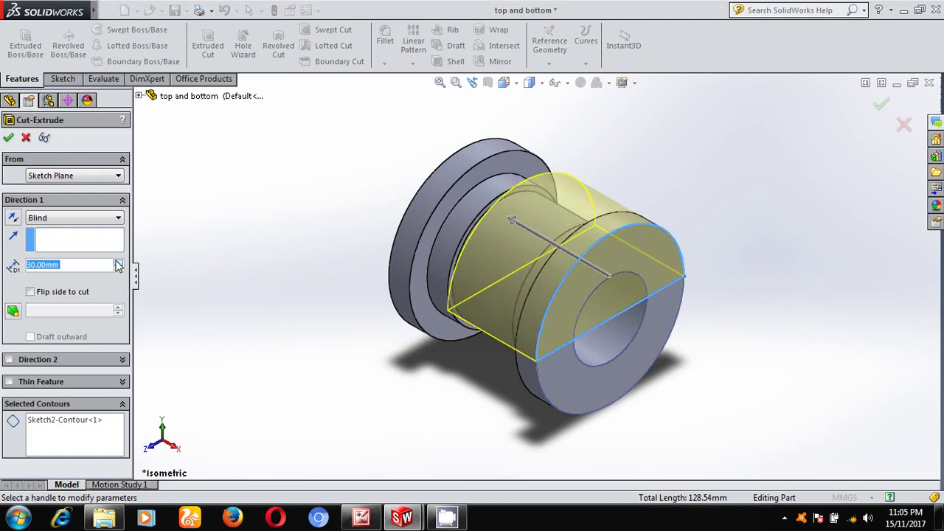
{"action": "left_click", "coordinate": [116, 262]}
{"action": "left_click", "coordinate": [116, 262]}
{"action": "left_click", "coordinate": [116, 261]}
{"action": "left_click", "coordinate": [116, 262]}
{"action": "left_click", "coordinate": [116, 261]}
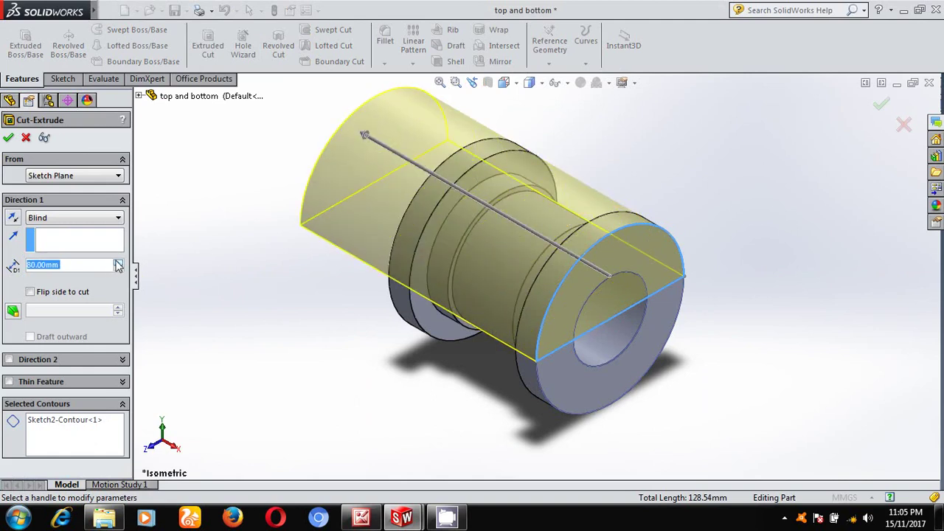
{"action": "left_click", "coordinate": [9, 138]}
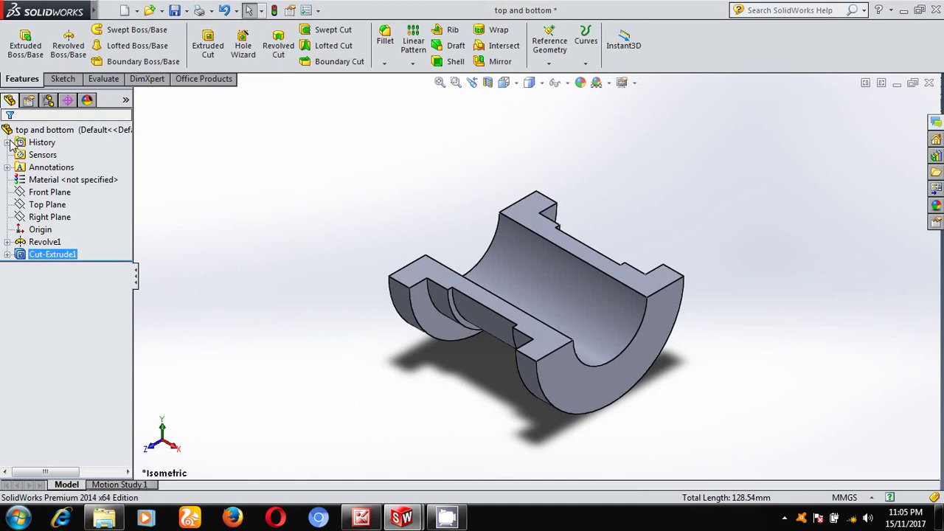
{"action": "left_click", "coordinate": [361, 518]}
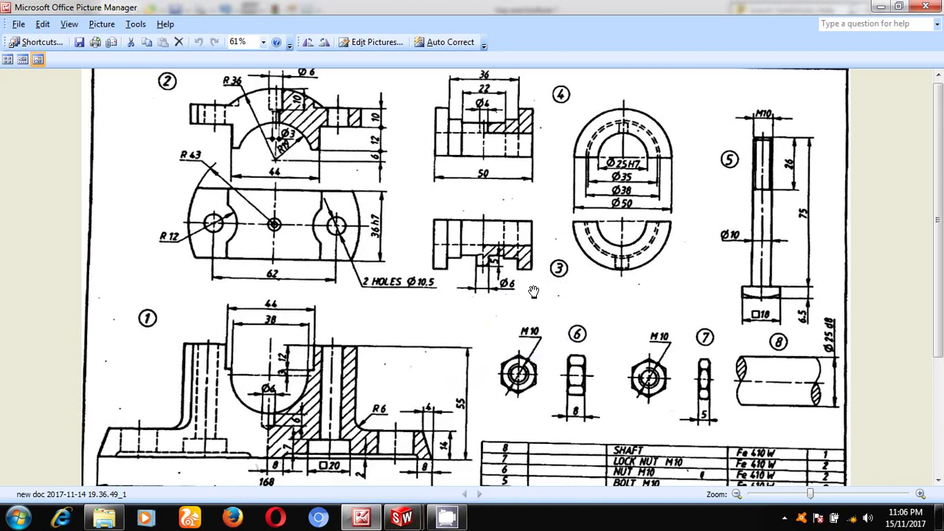
Switch from Picture Manager back to the 'top and bottom' part window in SolidWorks
{"action": "mouse_move", "coordinate": [402, 518]}
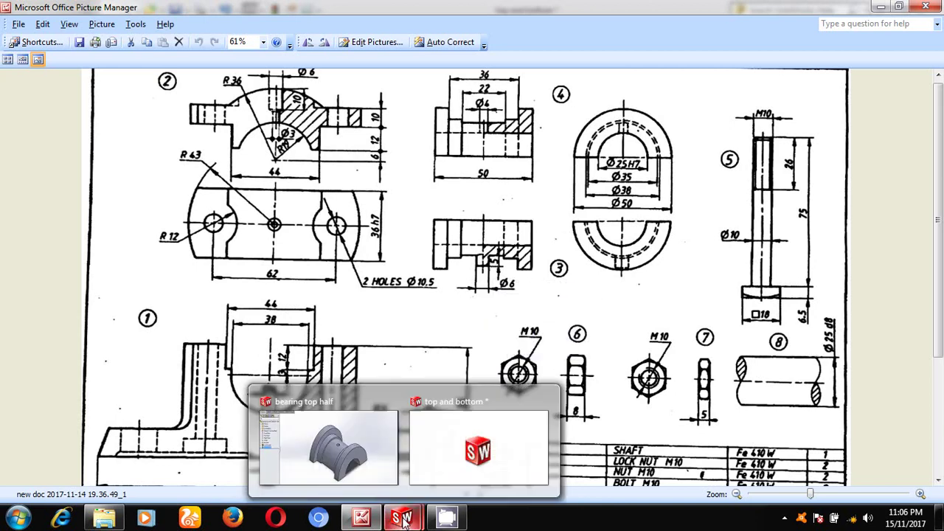
{"action": "left_click", "coordinate": [465, 454]}
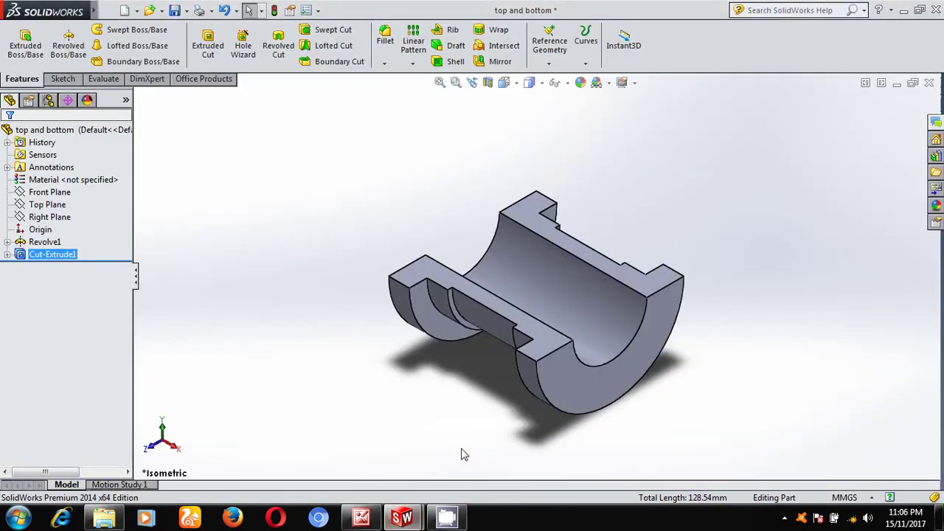
Sketch a circle centred on the origin on the half-shell's flat top face, viewed normal to it
{"action": "left_click", "coordinate": [62, 80]}
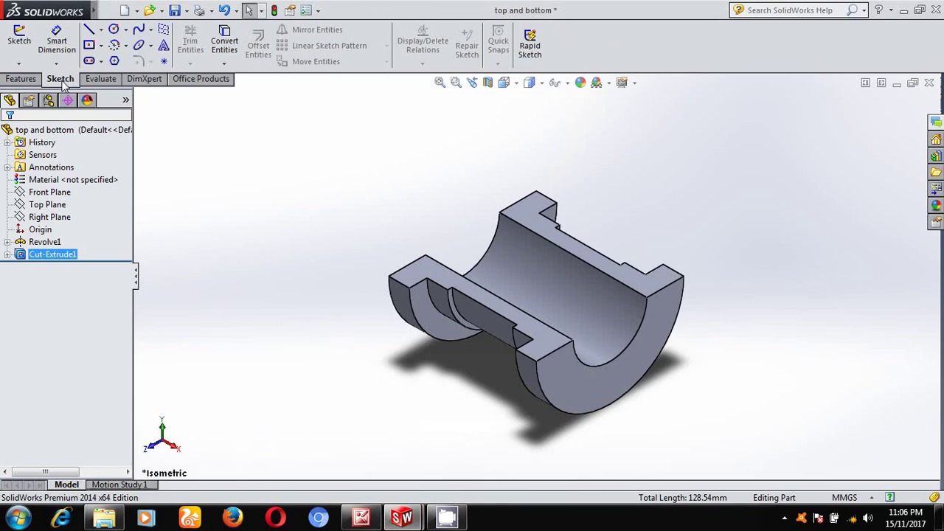
{"action": "left_click", "coordinate": [550, 238]}
{"action": "left_click", "coordinate": [653, 191]}
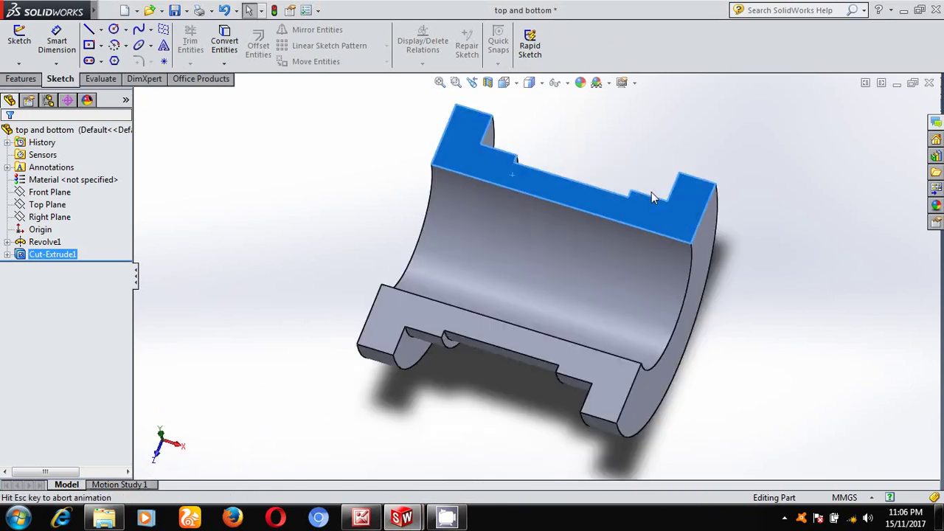
{"action": "left_click", "coordinate": [114, 30]}
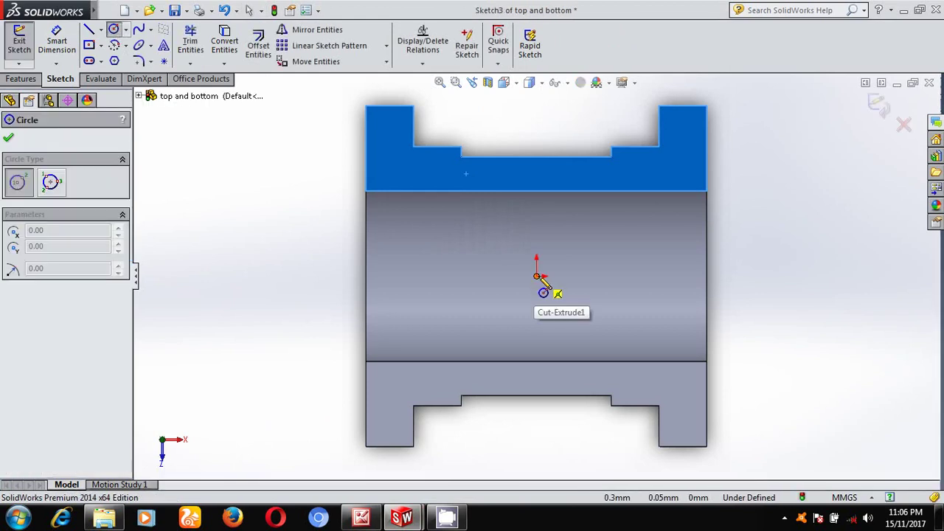
{"action": "left_click", "coordinate": [538, 277]}
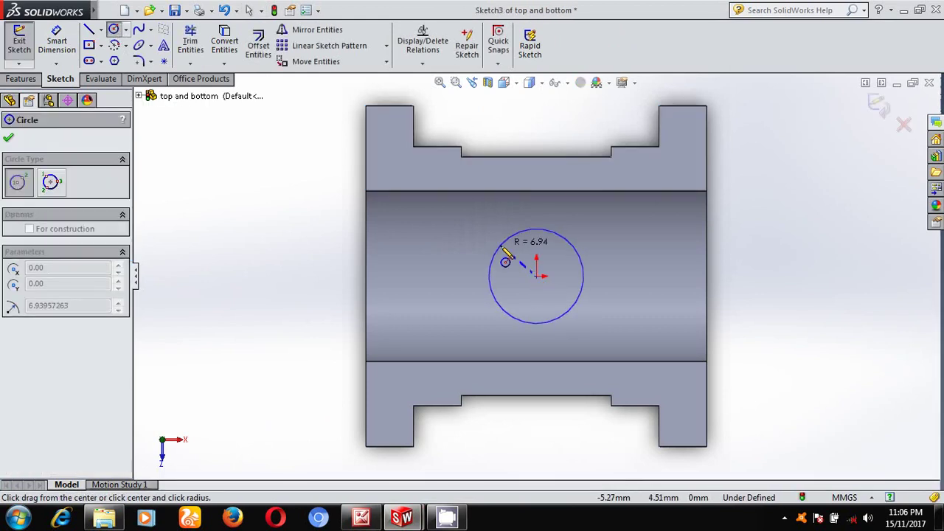
{"action": "left_click", "coordinate": [503, 249]}
Dimension the circle to Ø6 mm, exit the sketch, and switch to an isometric view
{"action": "key", "text": "d"}
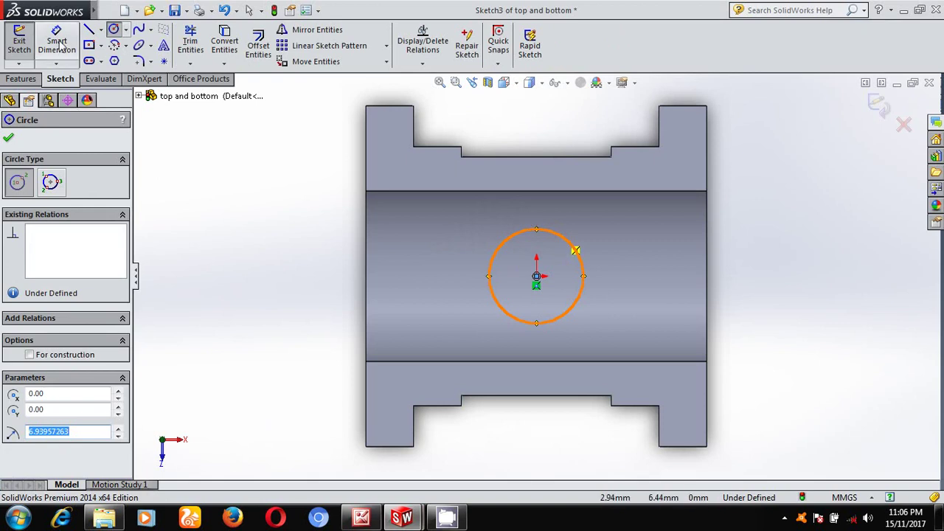
{"action": "left_click", "coordinate": [579, 254]}
{"action": "left_click", "coordinate": [752, 251]}
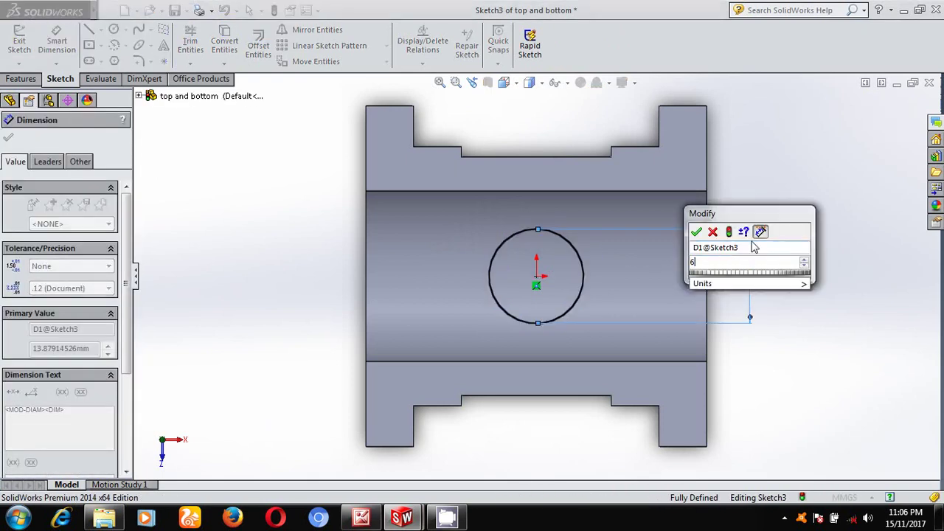
{"action": "type", "text": "6"}
{"action": "key", "text": "Escape"}
{"action": "left_click", "coordinate": [9, 140]}
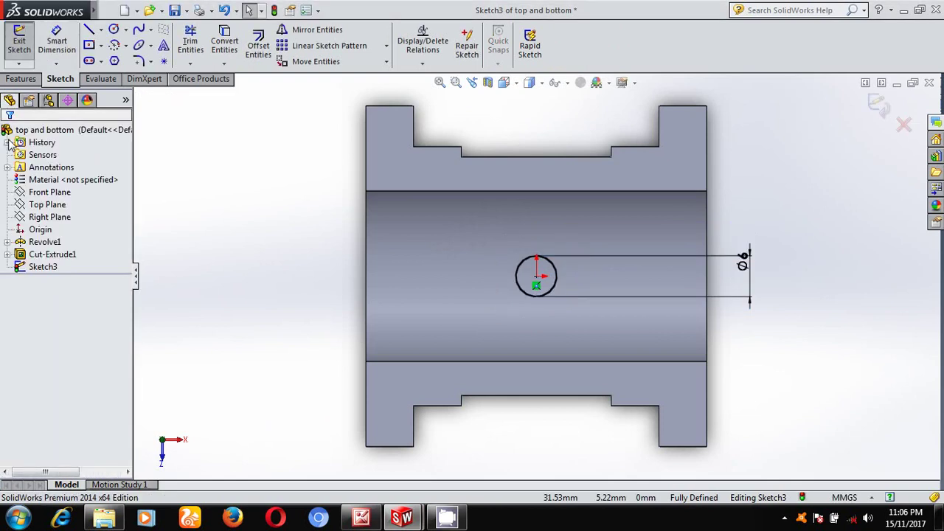
{"action": "left_click", "coordinate": [875, 101]}
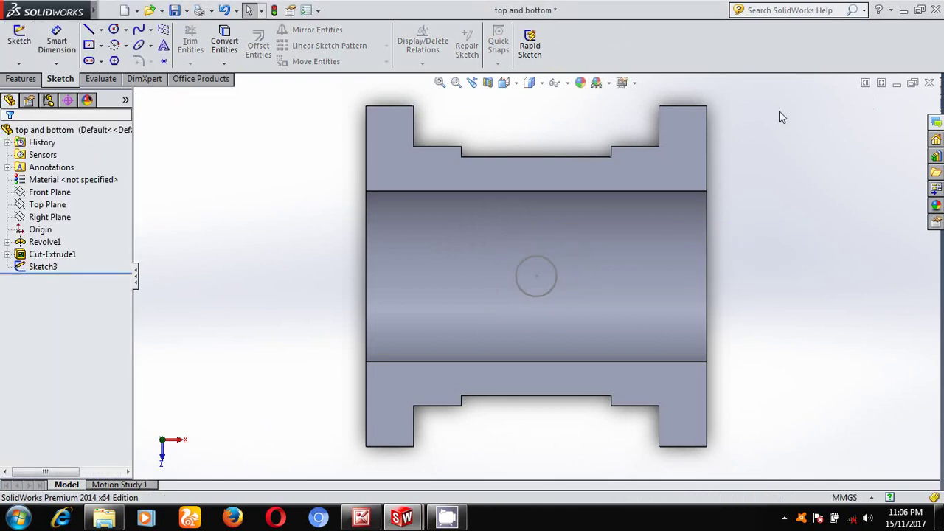
{"action": "key", "text": "space"}
{"action": "left_click", "coordinate": [857, 113]}
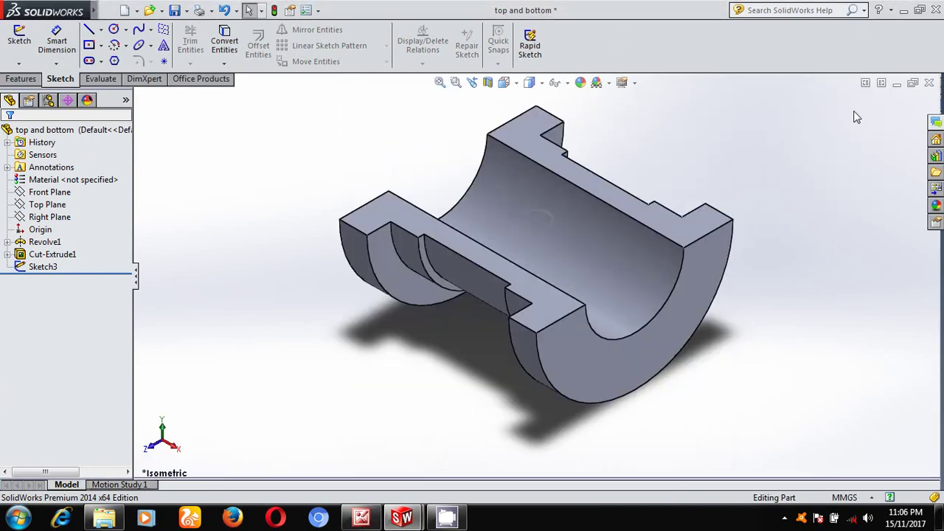
Extruded Boss/Base the Ø6 mm circle 22.5 mm in the reversed direction to form the pin
{"action": "left_click", "coordinate": [12, 80]}
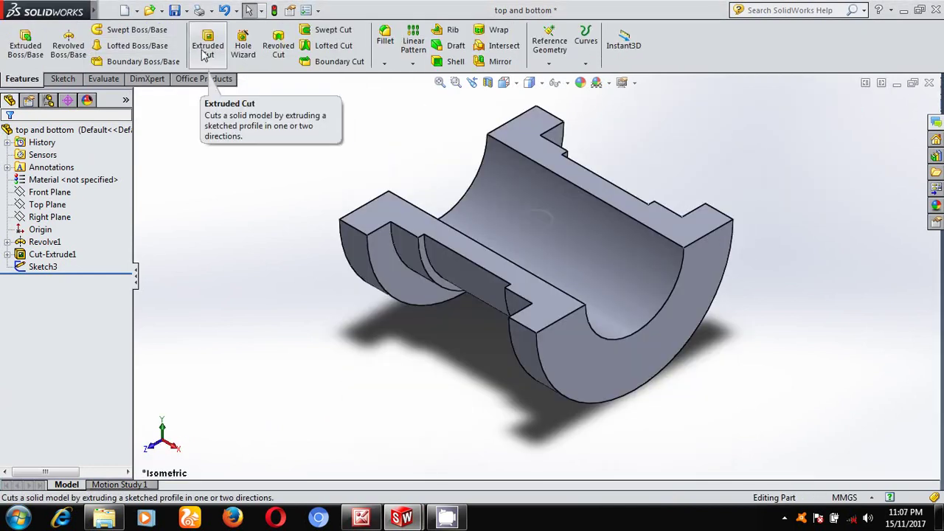
{"action": "left_click", "coordinate": [12, 48]}
{"action": "left_click", "coordinate": [542, 236]}
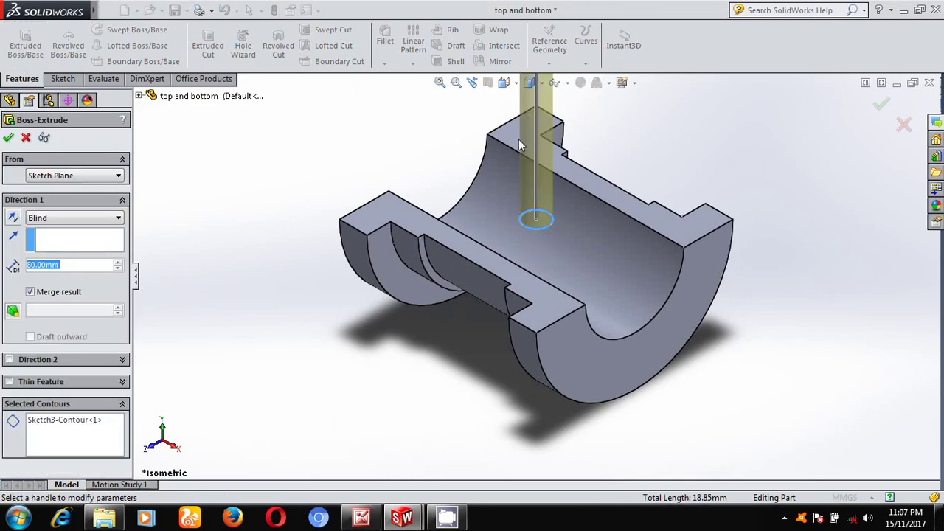
{"action": "left_click", "coordinate": [12, 218]}
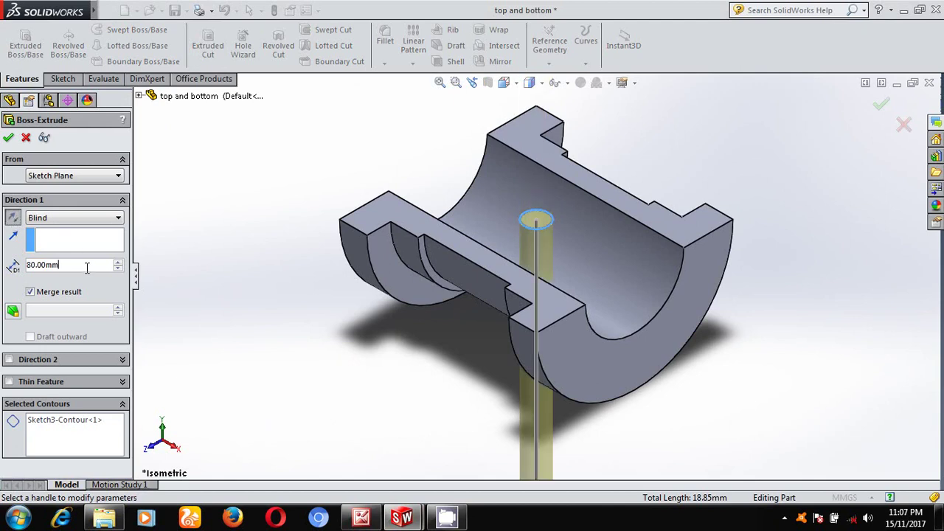
{"action": "left_click_drag", "start_coordinate": [87, 267], "coordinate": [4, 271]}
{"action": "type", "text": "22"}
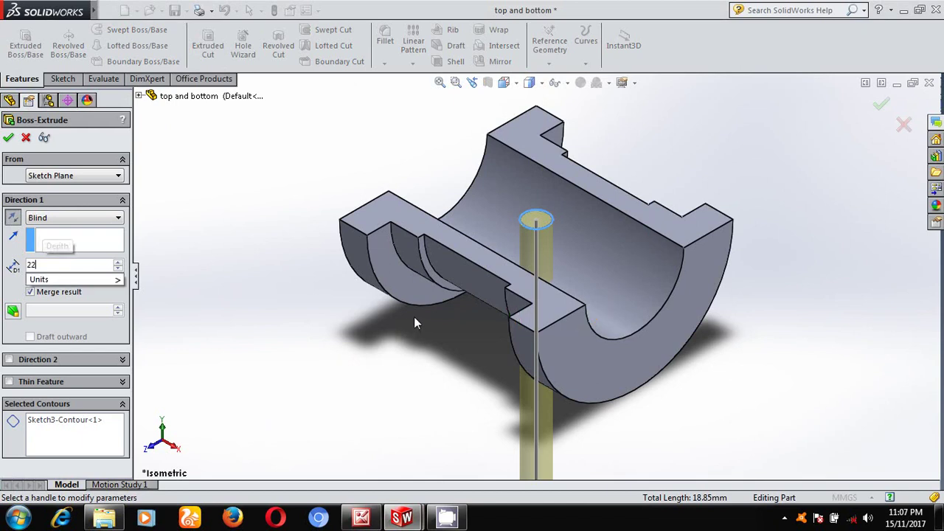
{"action": "type", "text": ".5"}
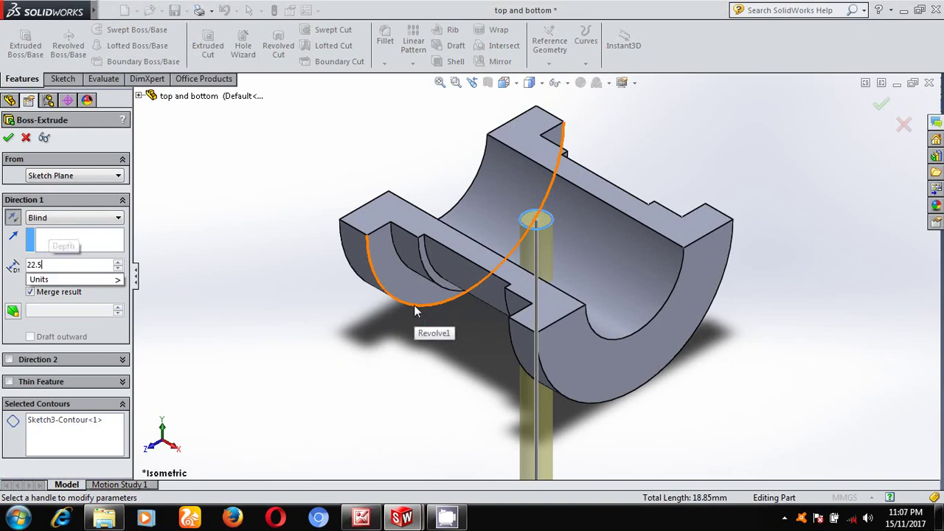
{"action": "key", "text": "Return"}
{"action": "left_click", "coordinate": [7, 140]}
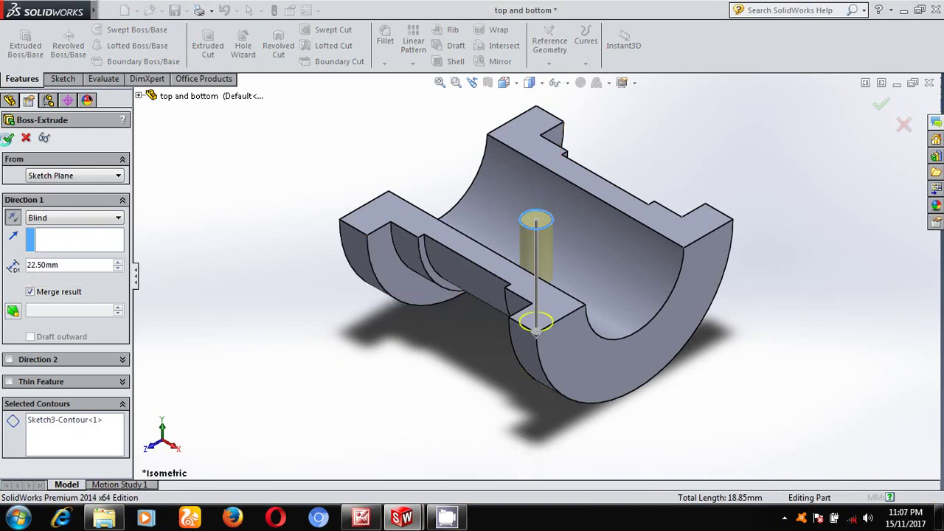
{"action": "mouse_move", "coordinate": [528, 353]}
{"action": "middle_mouse_down"}
{"action": "mouse_move", "coordinate": [566, 216]}
{"action": "mouse_move", "coordinate": [534, 340]}
{"action": "middle_mouse_up"}
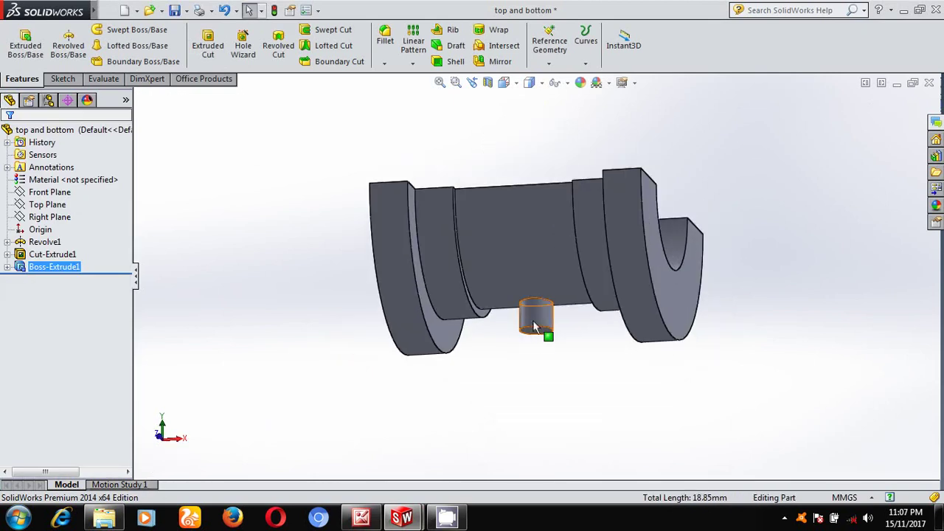
Sketch an R12.5 circle at the origin on the half-shell's end face, matching the bore edge
{"action": "middle_click_drag", "start_coordinate": [573, 258], "coordinate": [697, 242]}
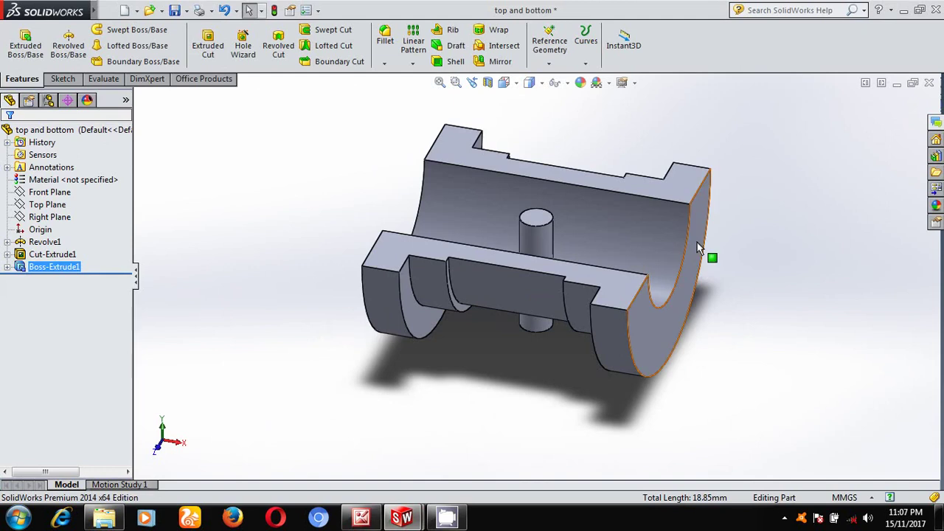
{"action": "left_click", "coordinate": [697, 242]}
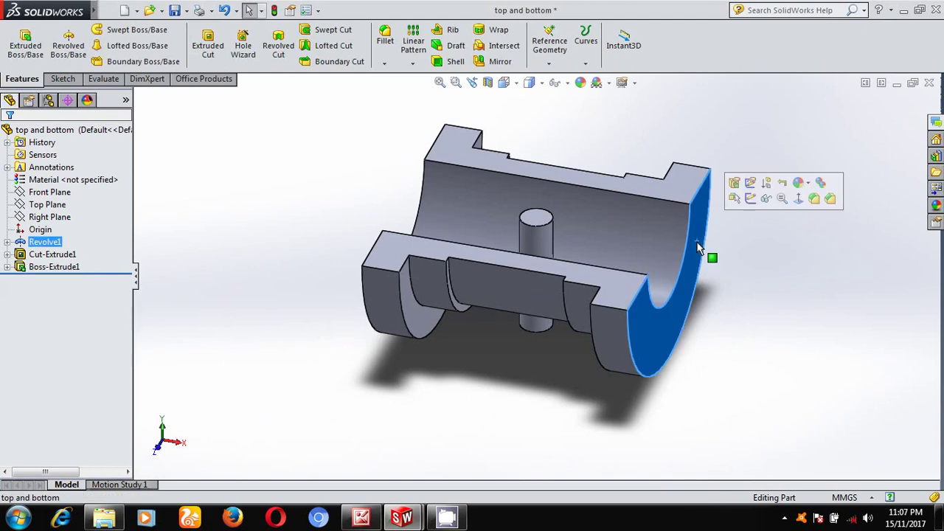
{"action": "left_click", "coordinate": [803, 195]}
{"action": "left_click", "coordinate": [62, 79]}
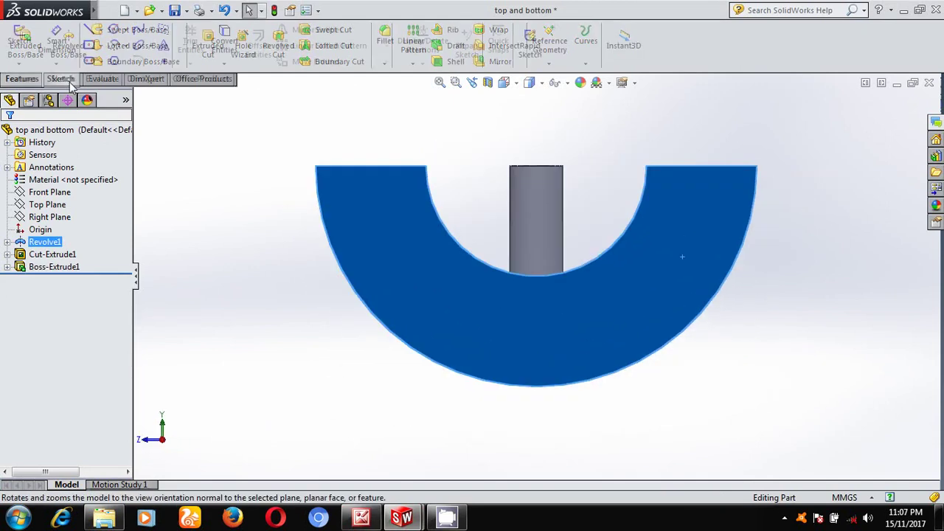
{"action": "left_click", "coordinate": [115, 29]}
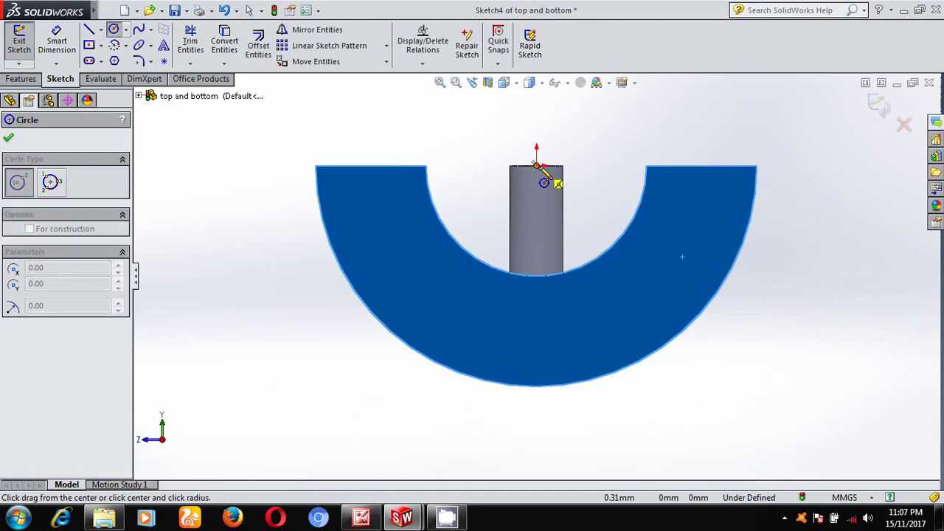
{"action": "left_click", "coordinate": [536, 165]}
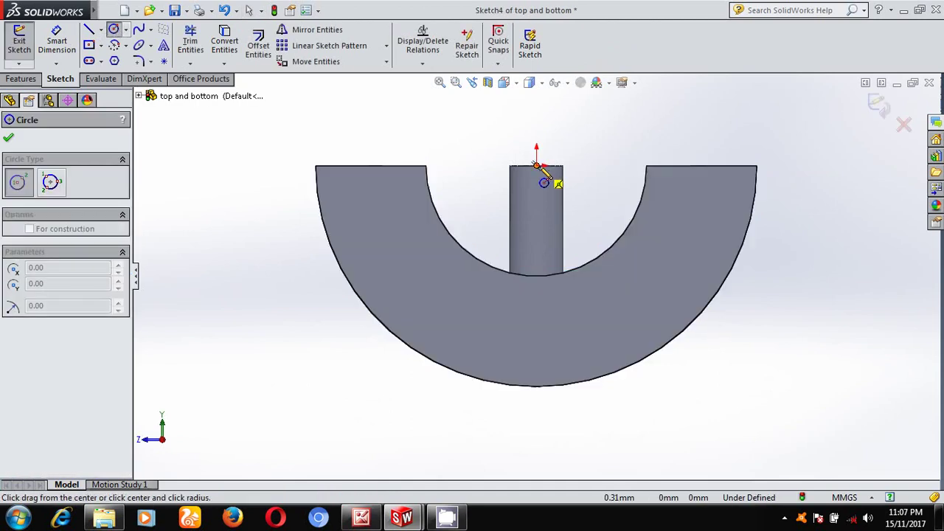
{"action": "left_click", "coordinate": [426, 165]}
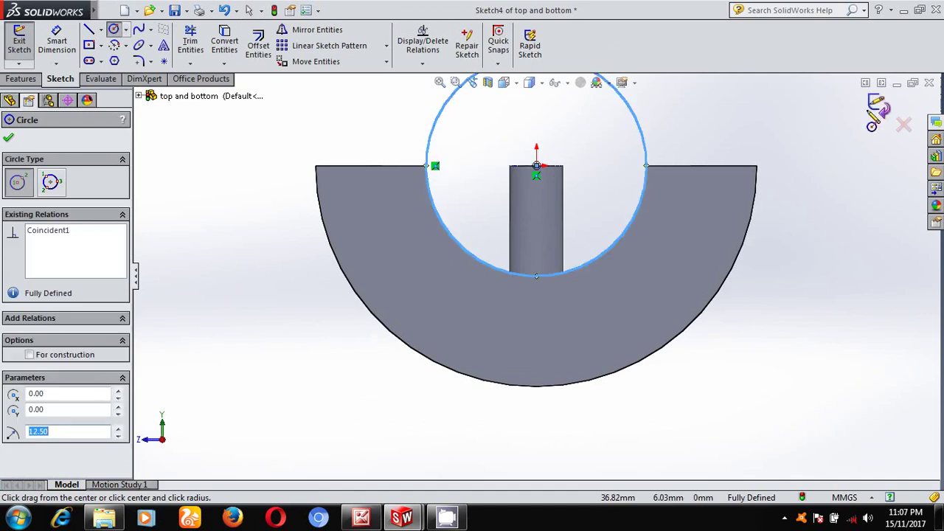
{"action": "left_click", "coordinate": [878, 104]}
Extruded-cut the bore circle along the half-shell with increased depth, removing the pin
{"action": "key", "text": "space"}
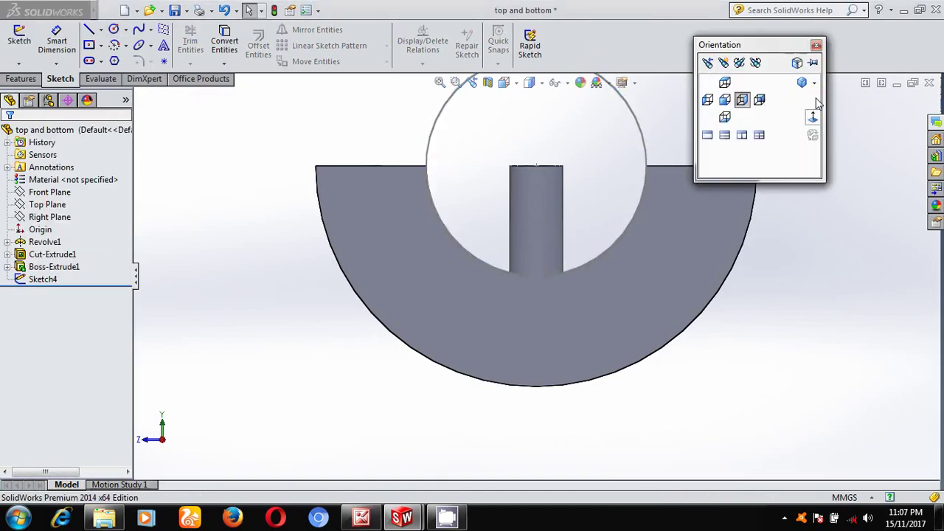
{"action": "left_click", "coordinate": [802, 82]}
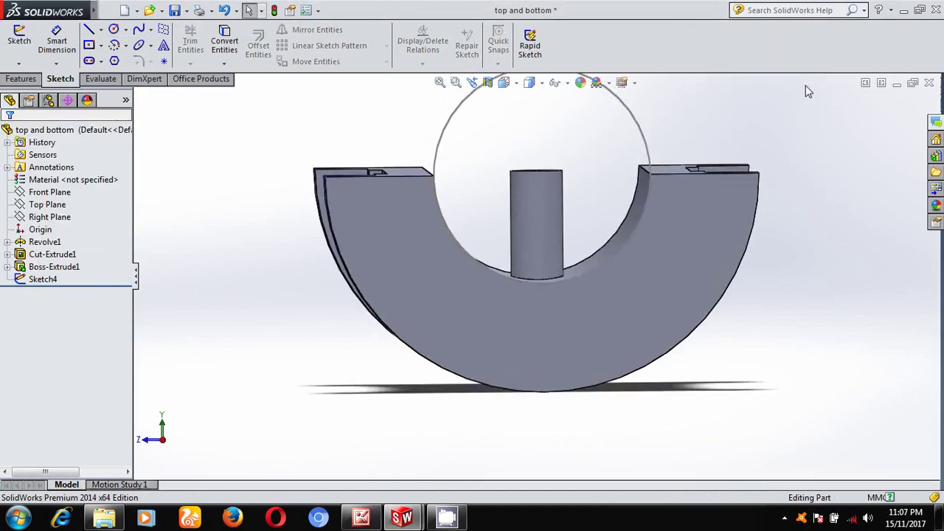
{"action": "left_click", "coordinate": [208, 45]}
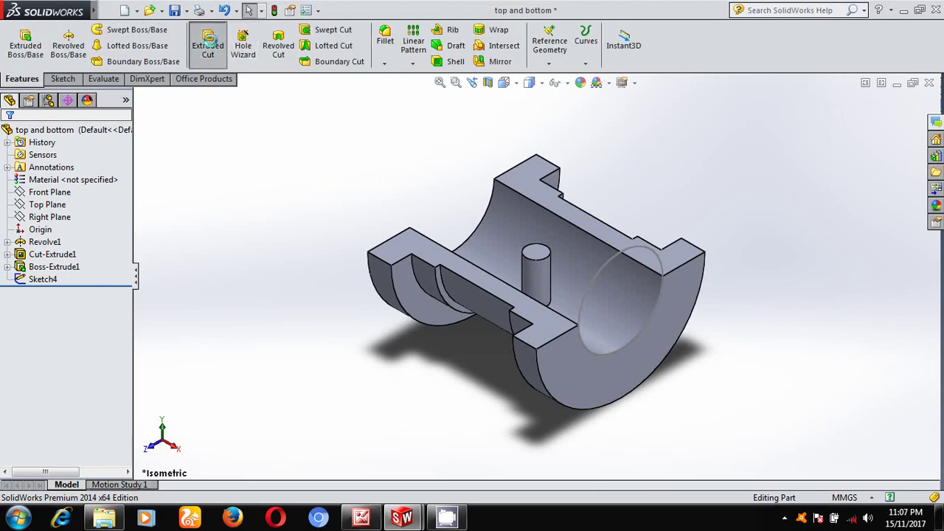
{"action": "left_click", "coordinate": [606, 270]}
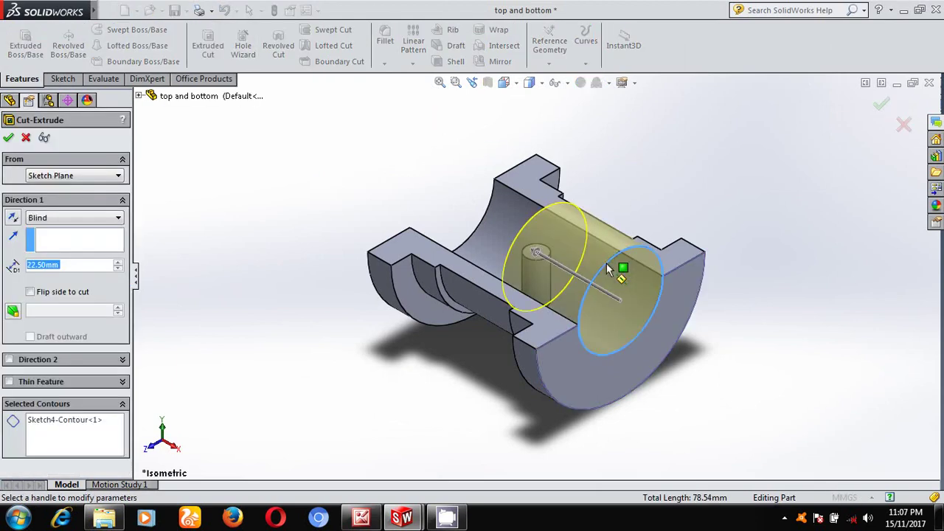
{"action": "left_click", "coordinate": [119, 263]}
{"action": "left_click", "coordinate": [119, 263]}
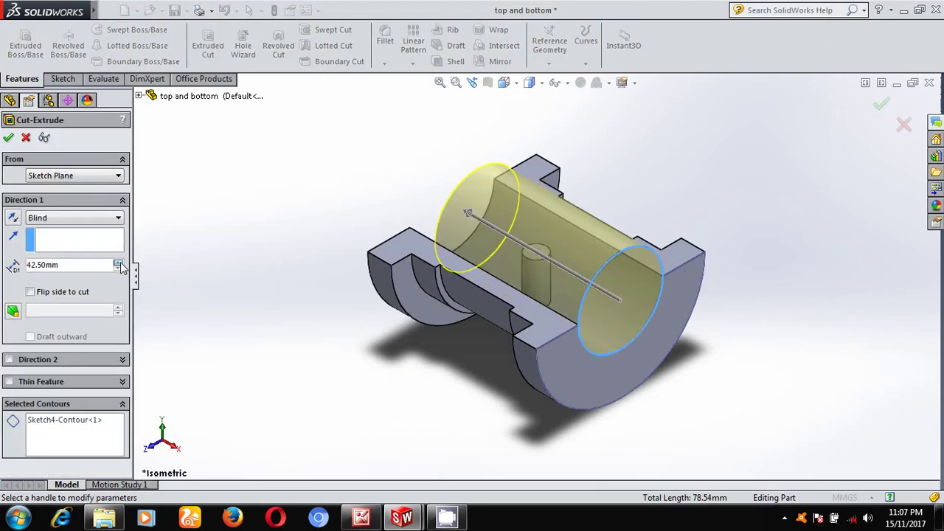
{"action": "left_click", "coordinate": [119, 263]}
{"action": "left_click", "coordinate": [118, 262]}
{"action": "left_click", "coordinate": [8, 137]}
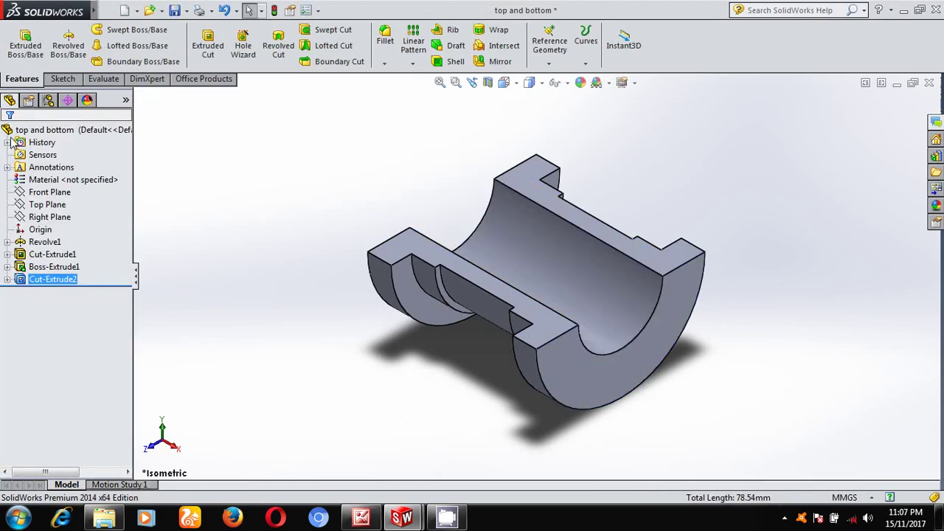
{"action": "left_click", "coordinate": [184, 11]}
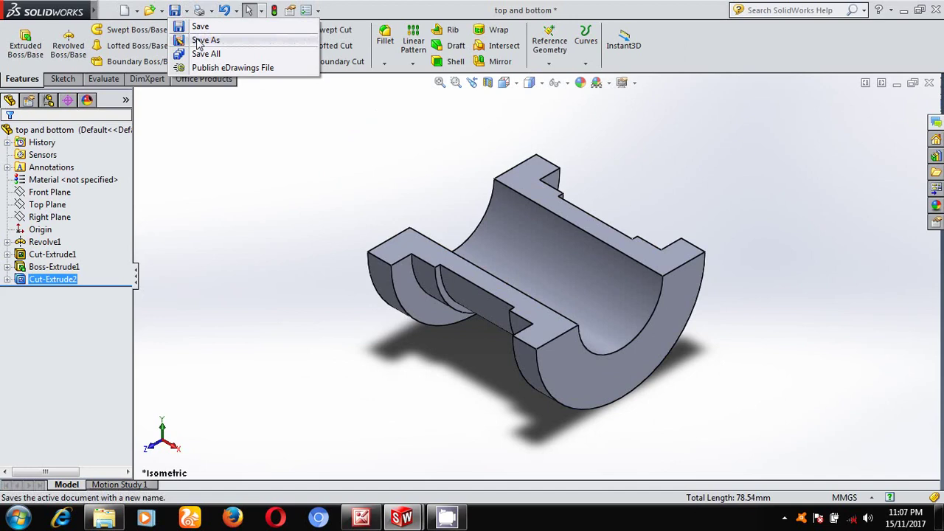
Save the part as a new file named 'bearing bottom half'
{"action": "left_click", "coordinate": [198, 41]}
{"action": "type", "text": "b"}
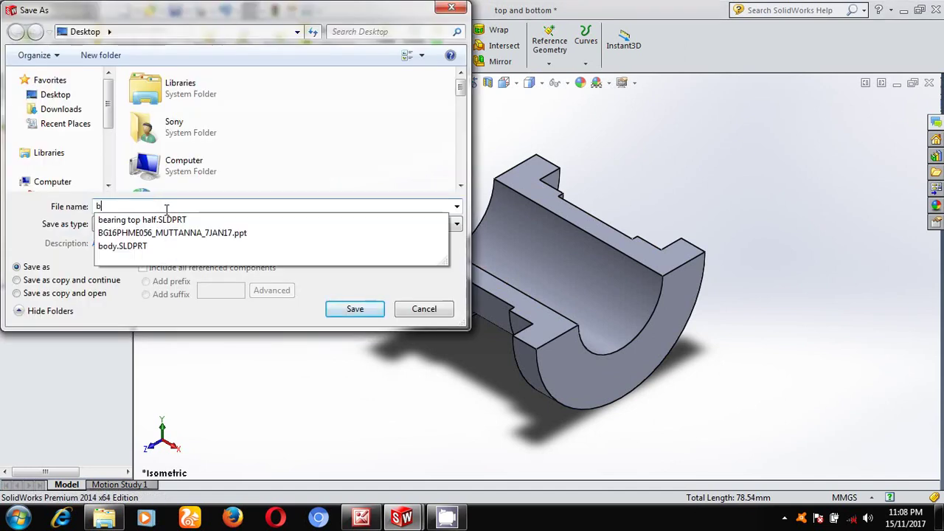
{"action": "type", "text": "earing "}
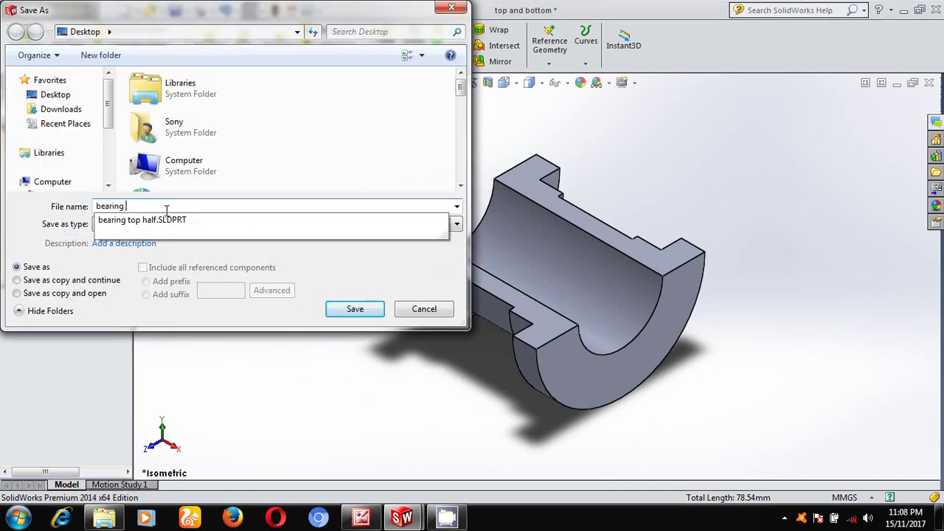
{"action": "type", "text": "botto"}
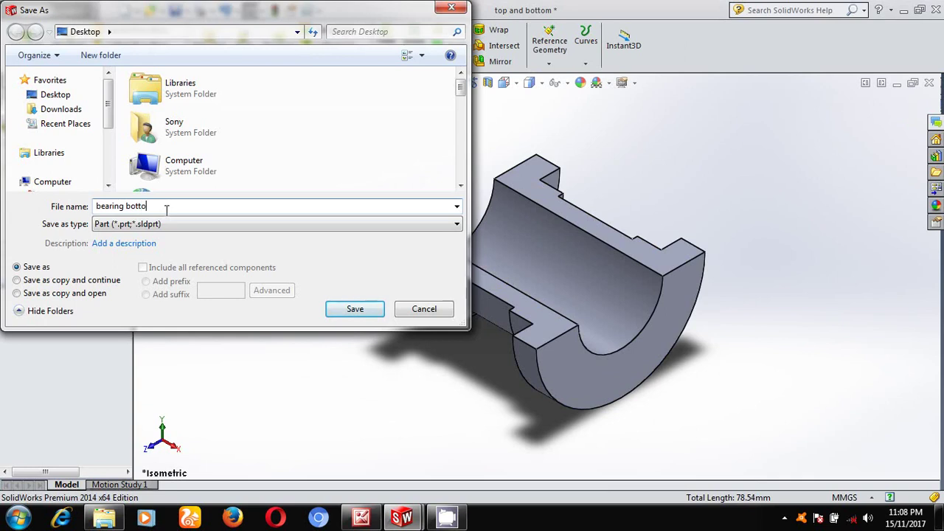
{"action": "type", "text": "m half"}
{"action": "left_click", "coordinate": [355, 310]}
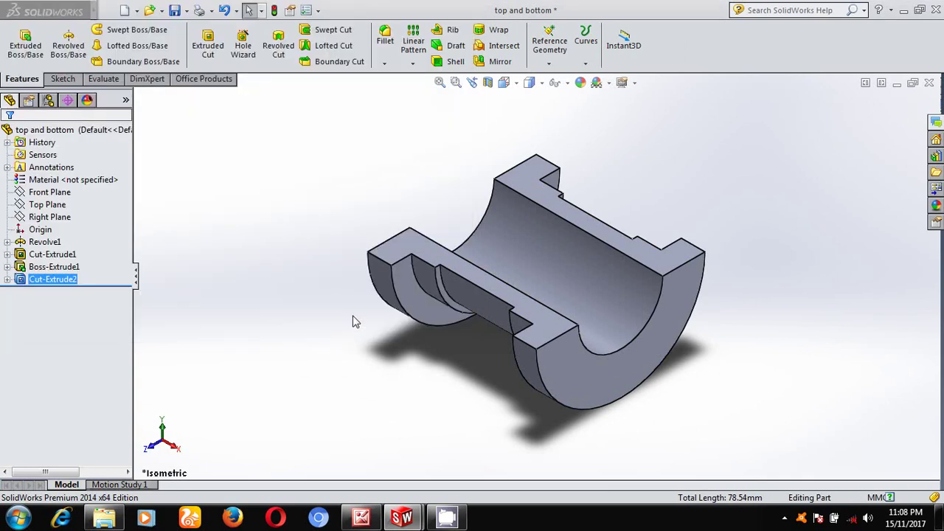